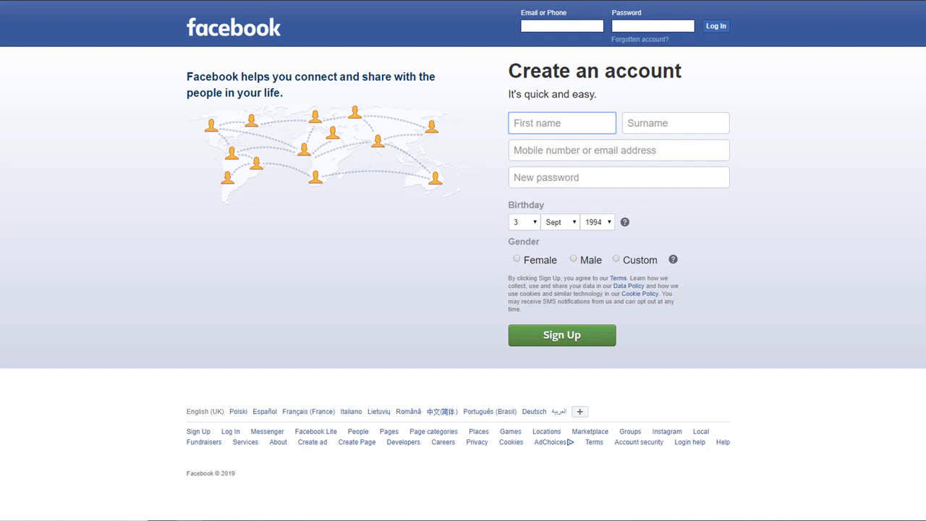
Fill in the sign-up form with first name, surname, email (entered twice) and a password
{"action": "key", "text": "Tab"}
{"action": "key", "text": "Tab"}
{"action": "key", "text": "Tab"}
{"action": "key", "text": "Tab"}
{"action": "type", "text": "•••••••••"}
{"action": "left_click", "coordinate": [533, 249]}
{"action": "left_click", "coordinate": [523, 233]}
{"action": "left_click", "coordinate": [575, 250]}
{"action": "left_click", "coordinate": [556, 283]}
{"action": "left_click", "coordinate": [609, 250]}
{"action": "scroll", "coordinate": [606, 230], "scroll_direction": "down", "scroll_amount": 5}
{"action": "left_click", "coordinate": [599, 97]}
{"action": "left_click", "coordinate": [574, 286]}
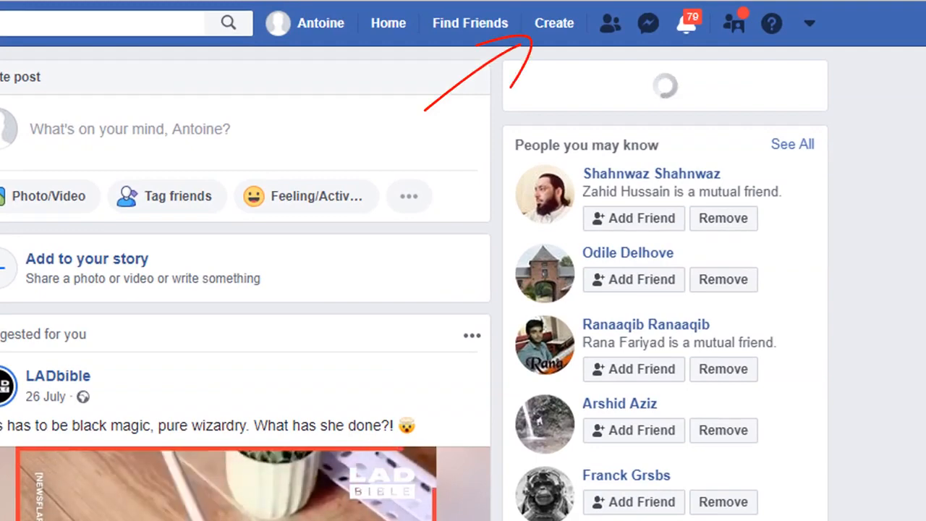
{"action": "left_click", "coordinate": [545, 27]}
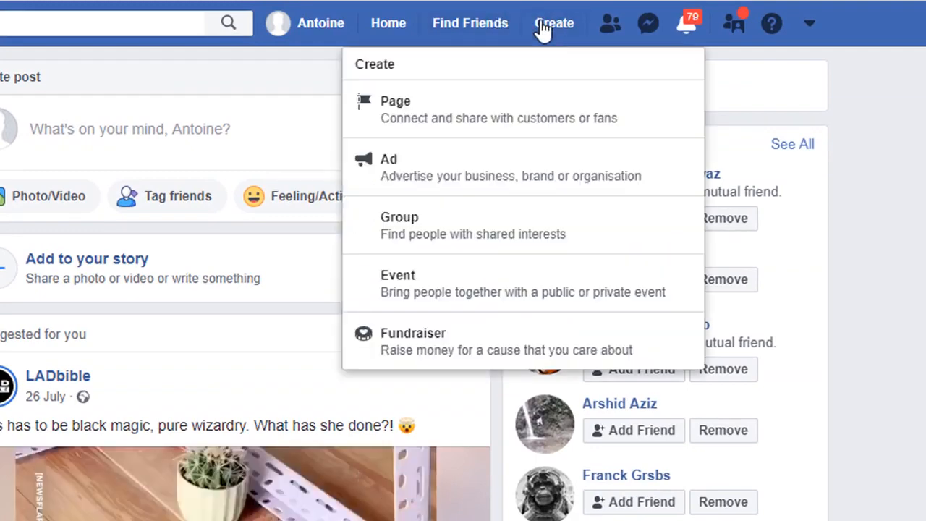
{"action": "left_click", "coordinate": [467, 124]}
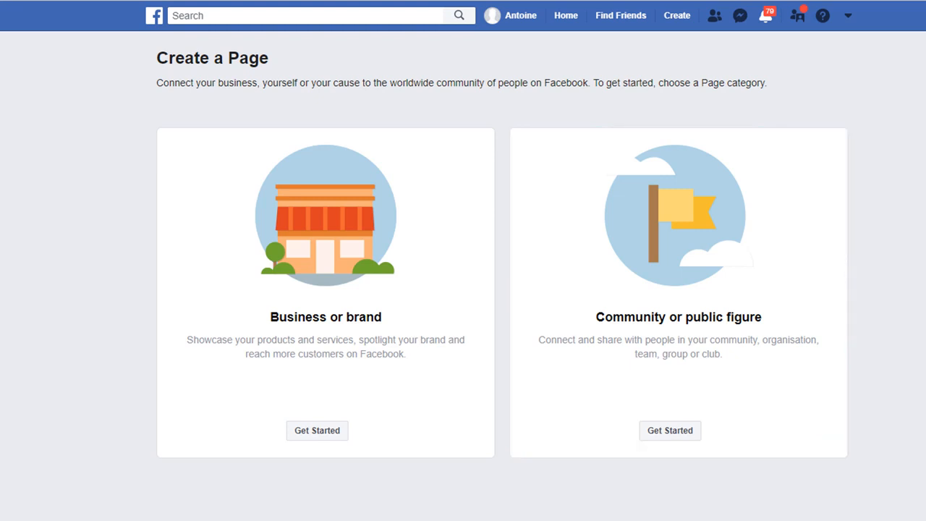
Create a Business or brand page named 'Planet Hairdressing' with category Hair Salon
{"action": "left_click", "coordinate": [313, 433]}
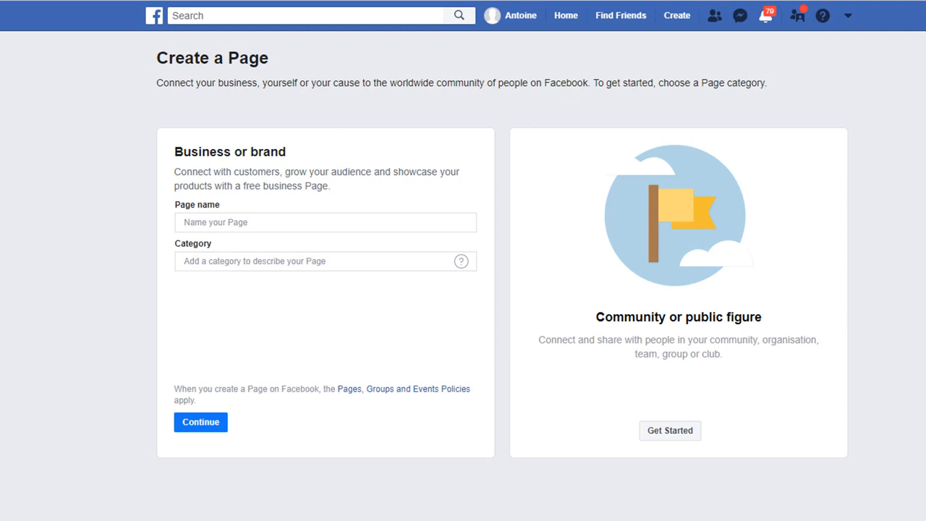
{"action": "type", "text": "Planet Hairdressing"}
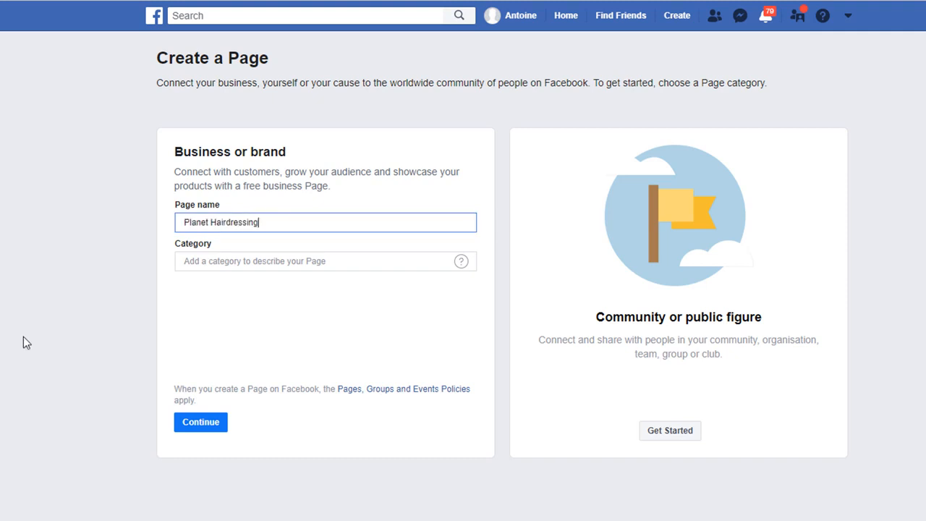
{"action": "key", "text": "Tab"}
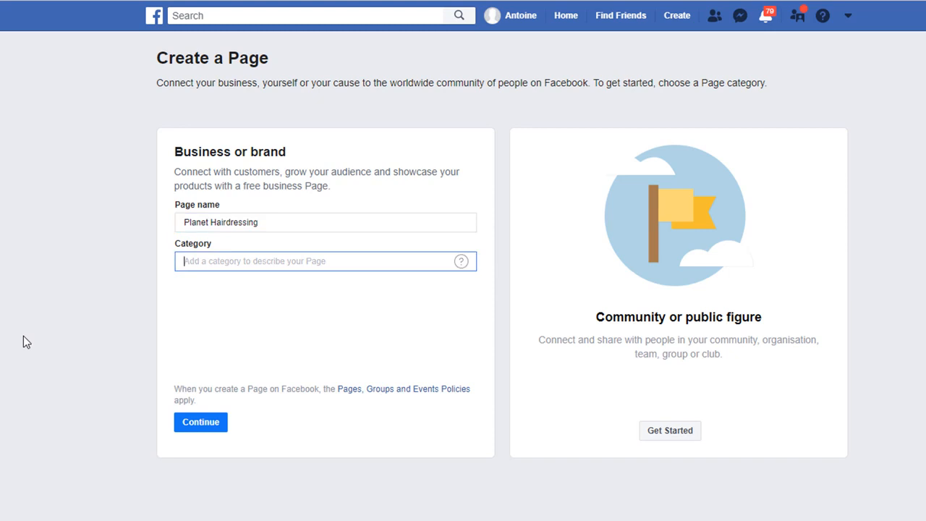
{"action": "type", "text": "Hair"}
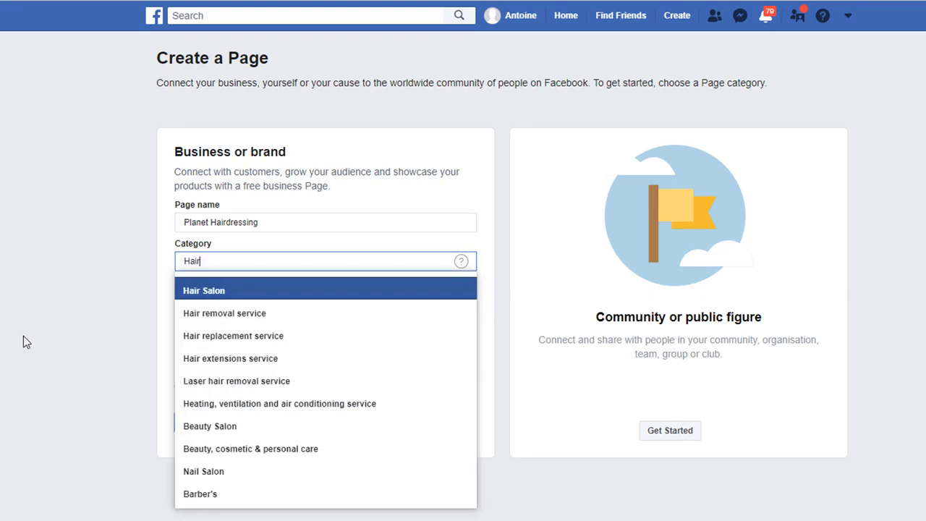
{"action": "left_click", "coordinate": [218, 292]}
Enter the salon's street address, town, postcode and phone number, then continue
{"action": "key", "text": "Tab"}
{"action": "key", "text": "Tab"}
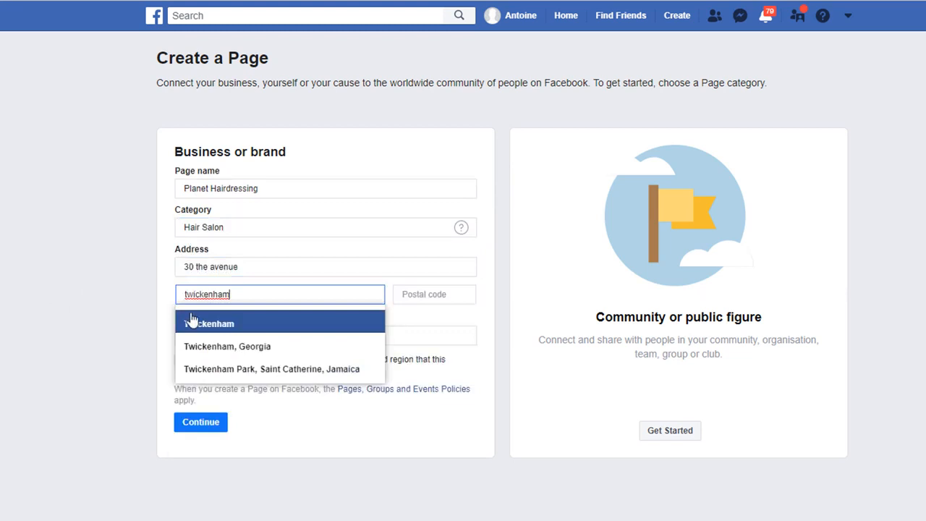
{"action": "key", "text": "Tab"}
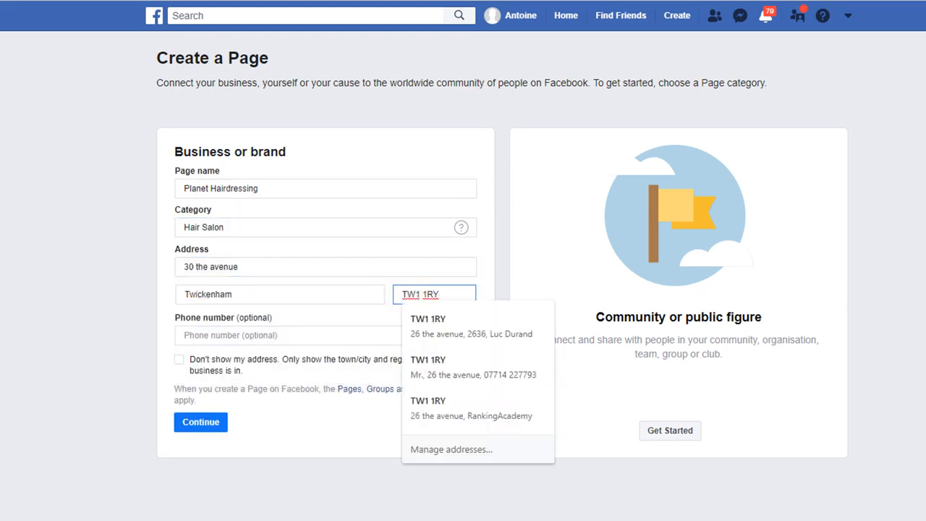
{"action": "key", "text": "Tab"}
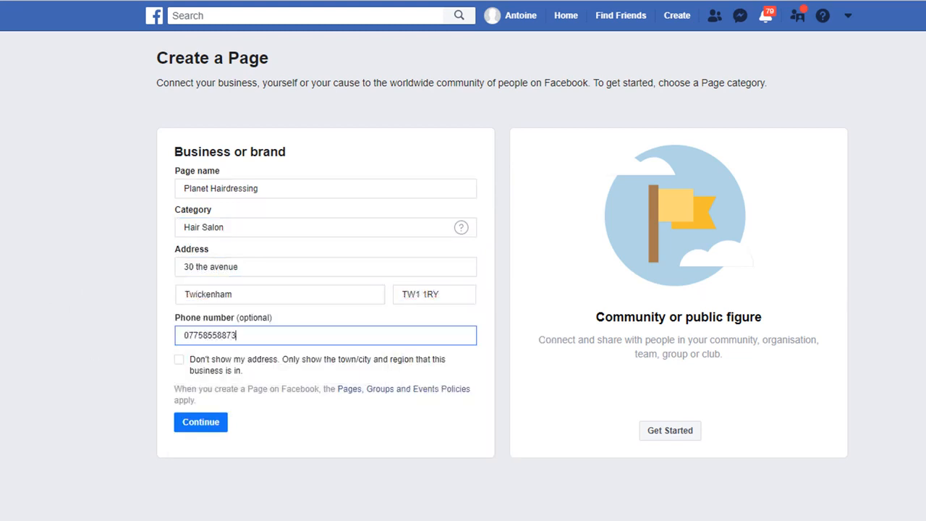
{"action": "left_click", "coordinate": [205, 425]}
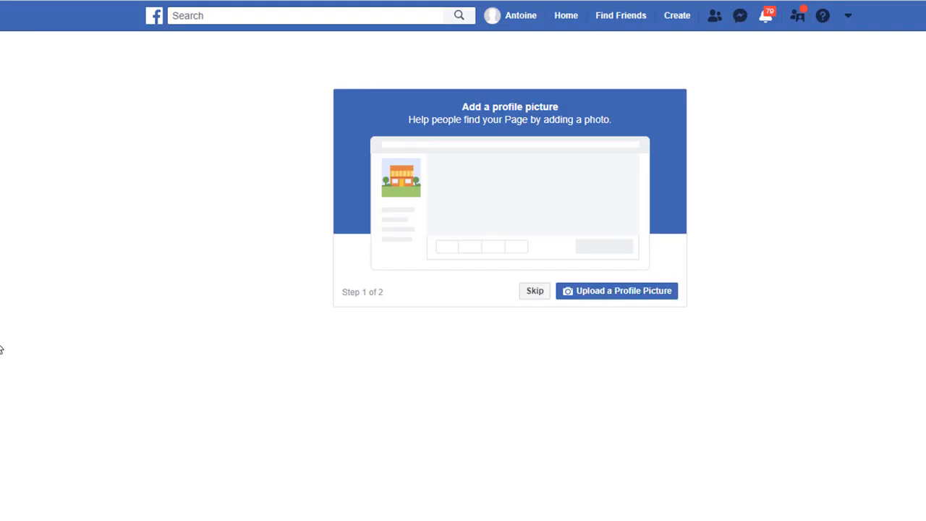
Skip the profile picture and set Page visibility to unpublished because the page isn't finished
{"action": "left_click", "coordinate": [523, 295]}
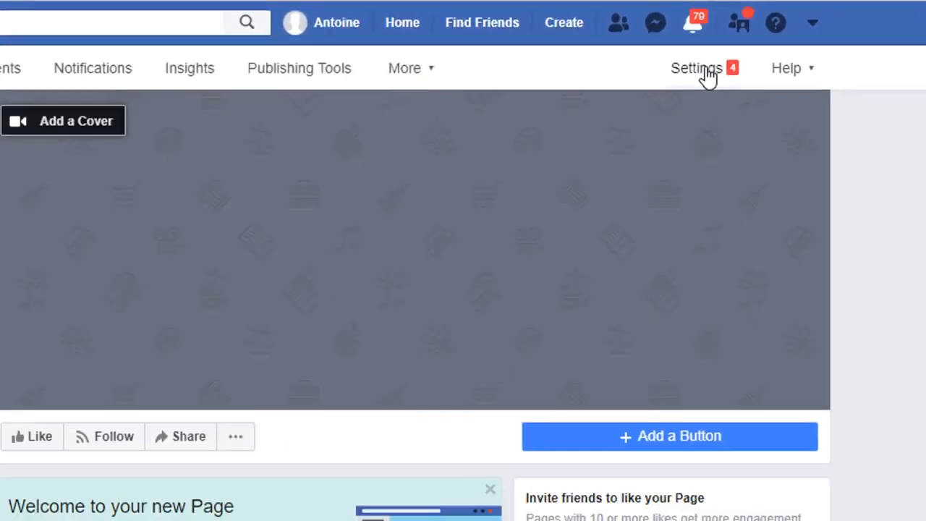
{"action": "left_click", "coordinate": [701, 71]}
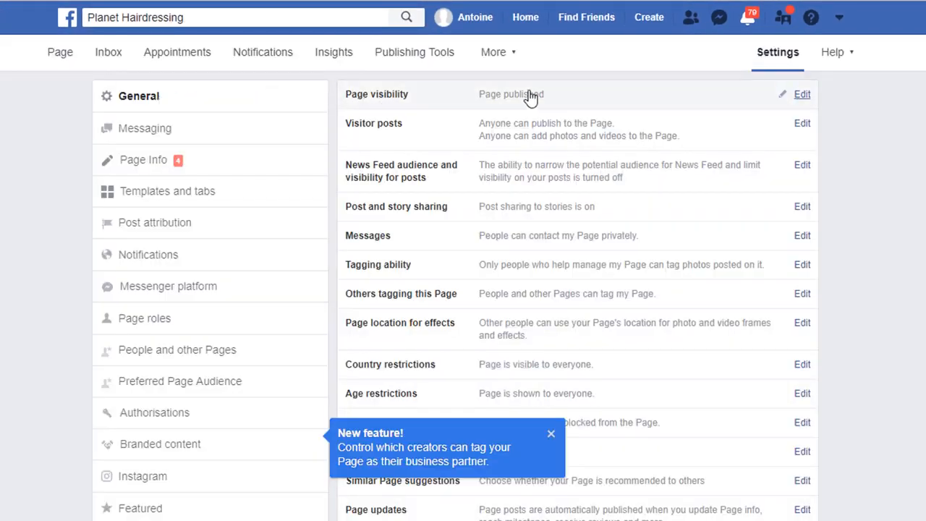
{"action": "left_click", "coordinate": [530, 98]}
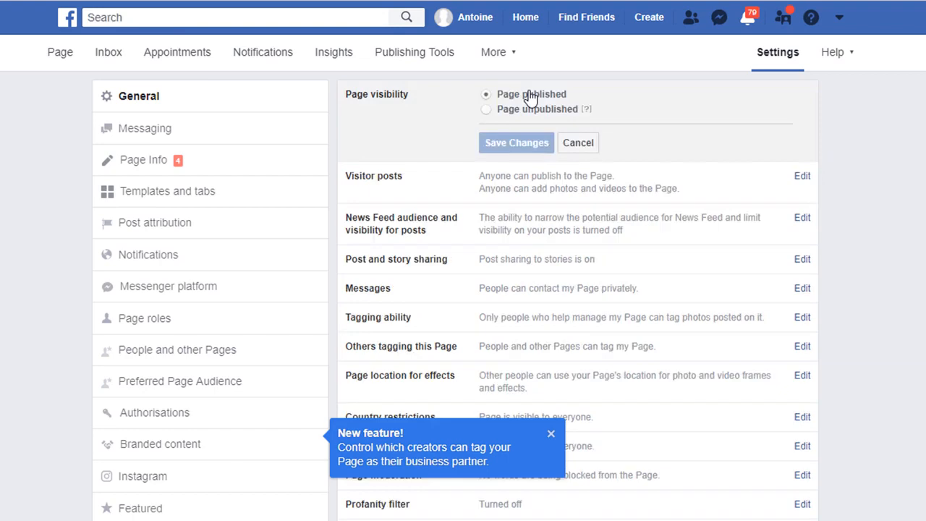
{"action": "left_click", "coordinate": [486, 110]}
{"action": "left_click", "coordinate": [502, 154]}
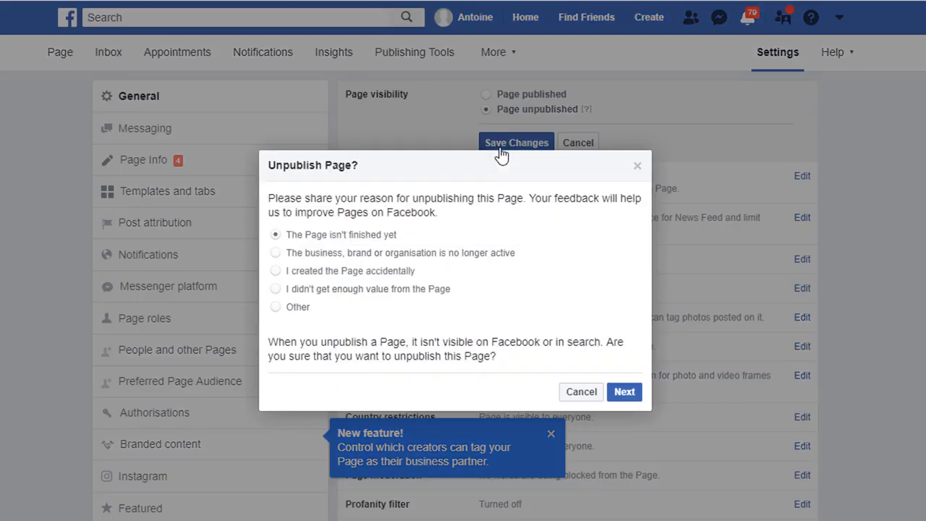
{"action": "left_click", "coordinate": [626, 397]}
{"action": "left_click", "coordinate": [609, 393]}
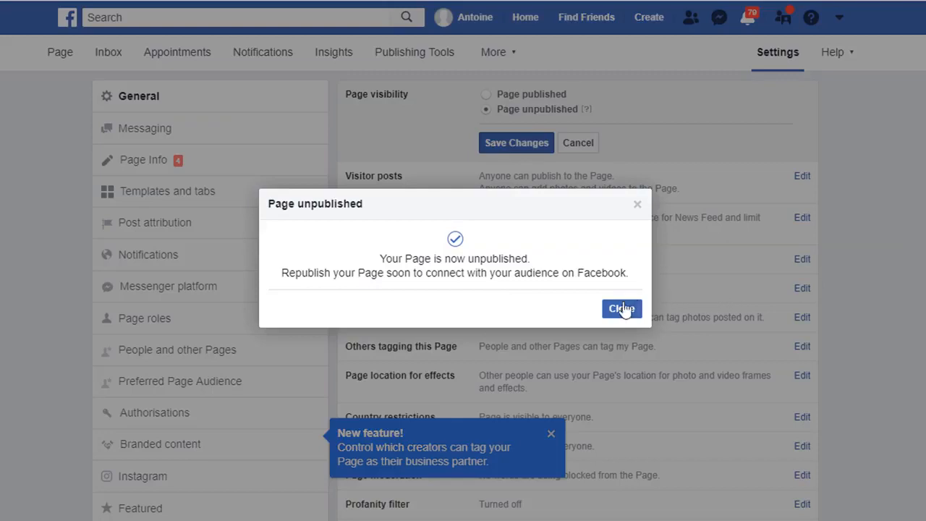
{"action": "left_click", "coordinate": [636, 309]}
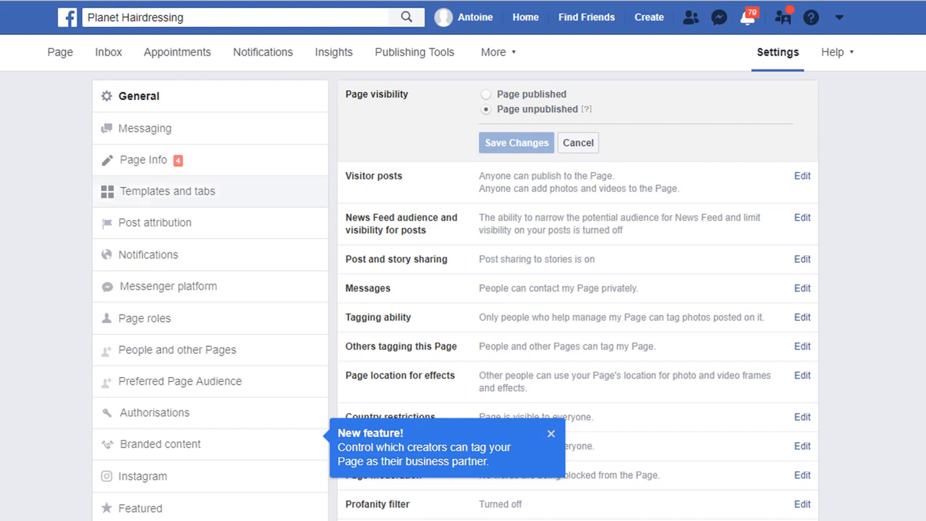
{"action": "left_click", "coordinate": [58, 56]}
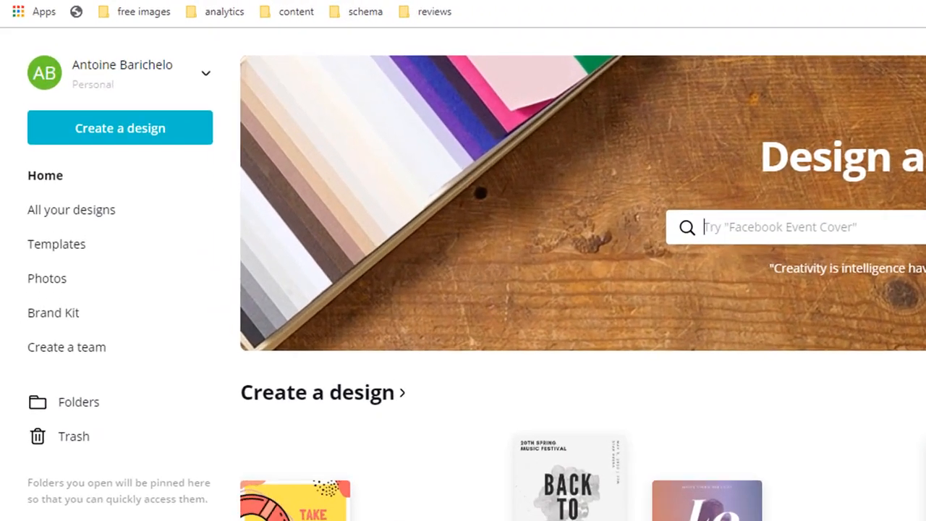
Create a custom-size design of 360 × 360 px
{"action": "left_click", "coordinate": [128, 141]}
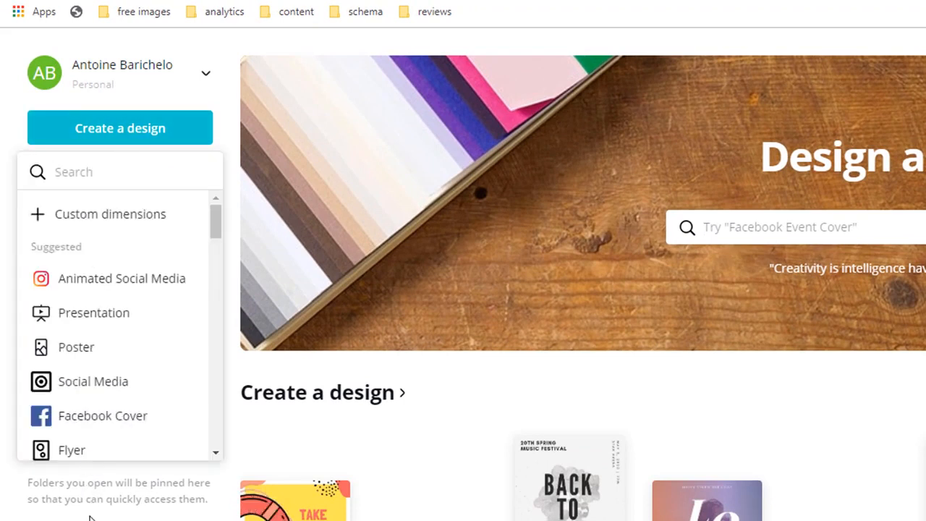
{"action": "left_click", "coordinate": [156, 221]}
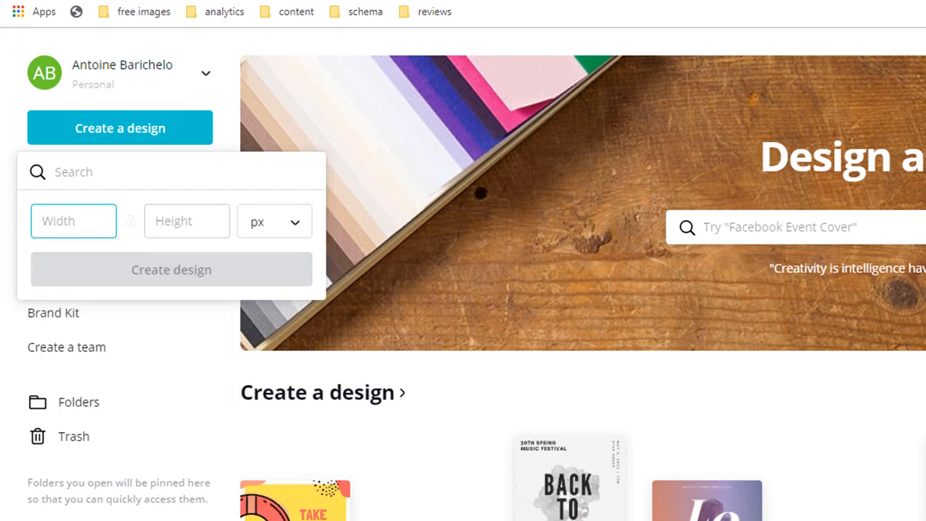
{"action": "type", "text": "360"}
{"action": "key", "text": "Tab"}
{"action": "type", "text": "360"}
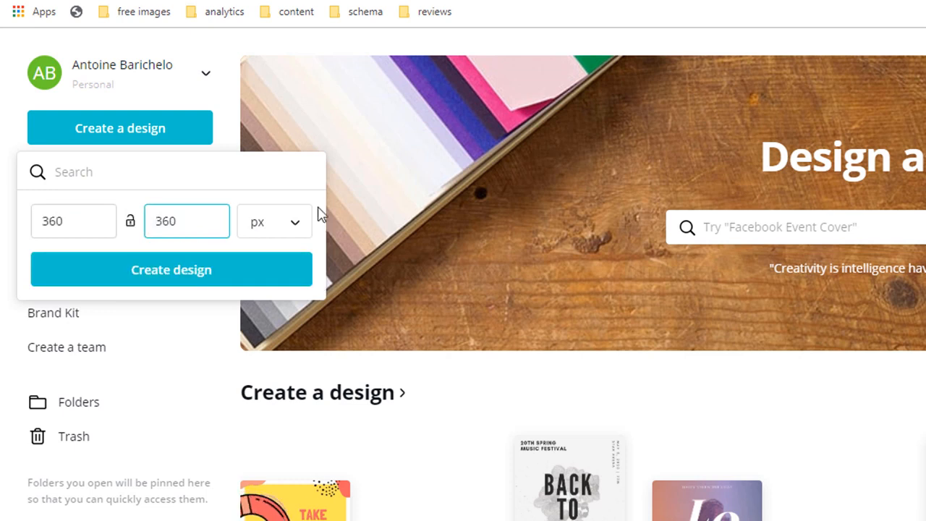
{"action": "left_click", "coordinate": [302, 229]}
{"action": "left_click", "coordinate": [302, 230]}
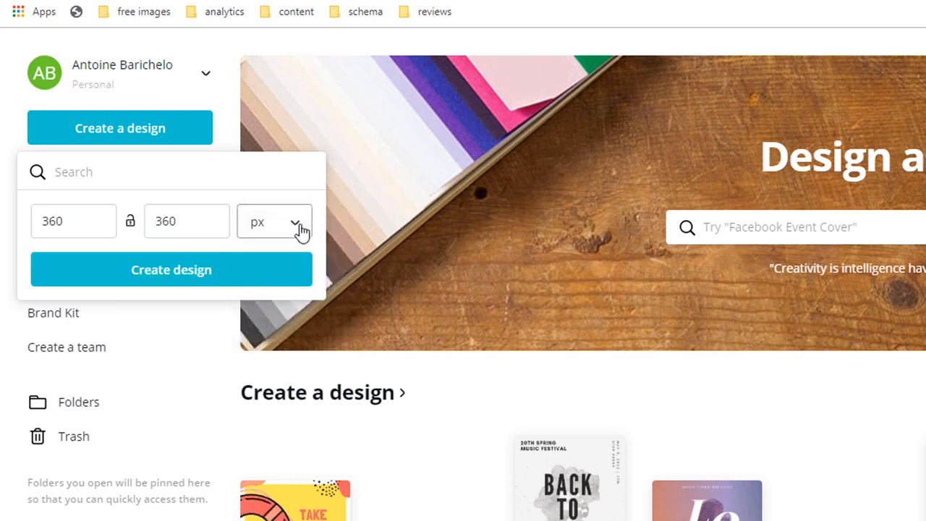
{"action": "left_click", "coordinate": [187, 274]}
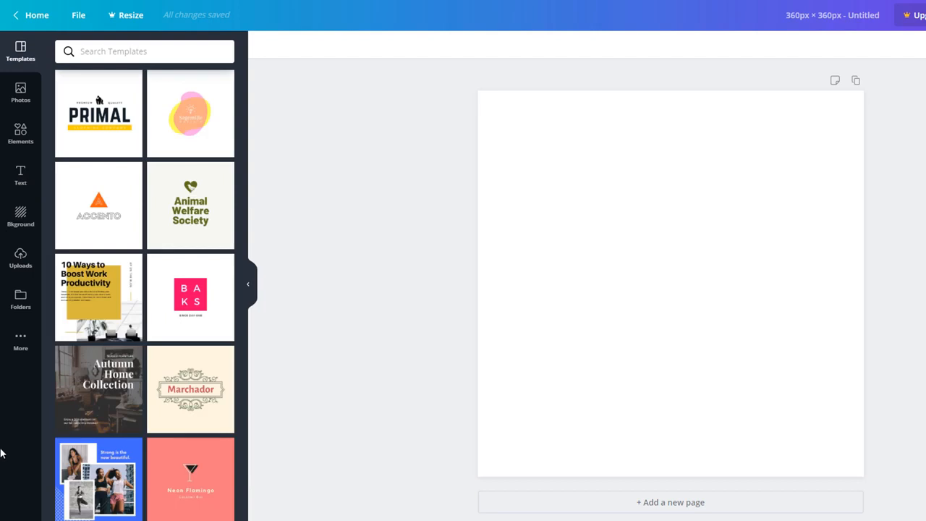
Try the Animal Welfare Society, Sagemille and Marchador templates, ending with Marchador
{"action": "left_click_drag", "start_coordinate": [190, 206], "coordinate": [699, 212]}
{"action": "left_click_drag", "start_coordinate": [186, 155], "coordinate": [756, 227]}
{"action": "left_click_drag", "start_coordinate": [202, 417], "coordinate": [614, 270]}
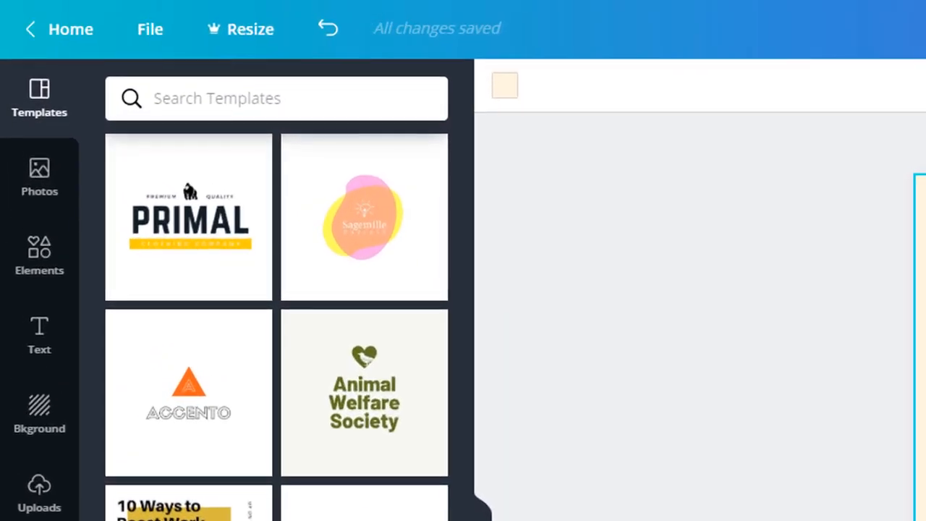
Search the templates for 'hair'
{"action": "left_click", "coordinate": [263, 95]}
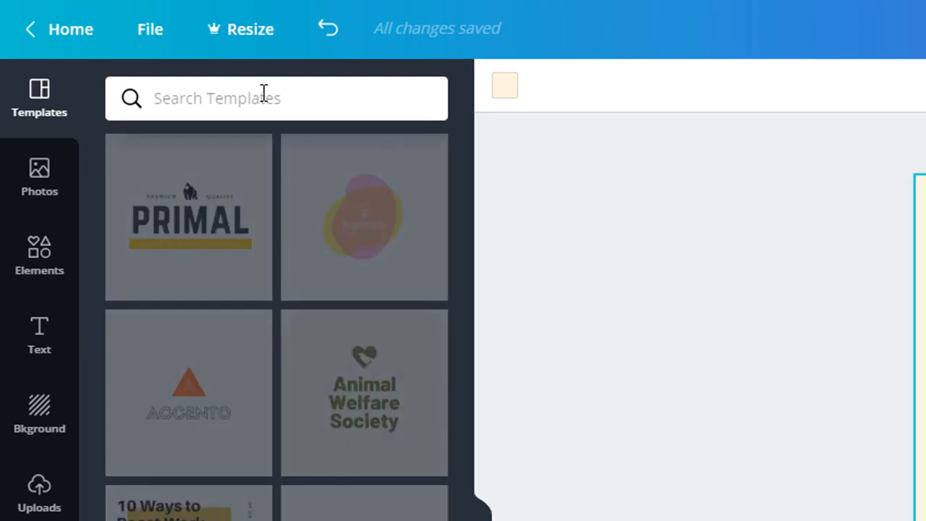
{"action": "type", "text": "hair"}
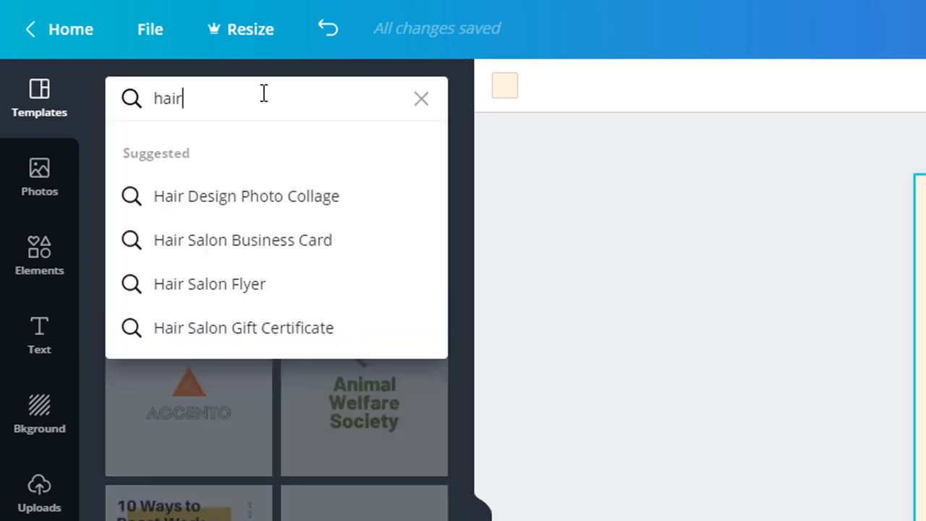
{"action": "key", "text": "Return"}
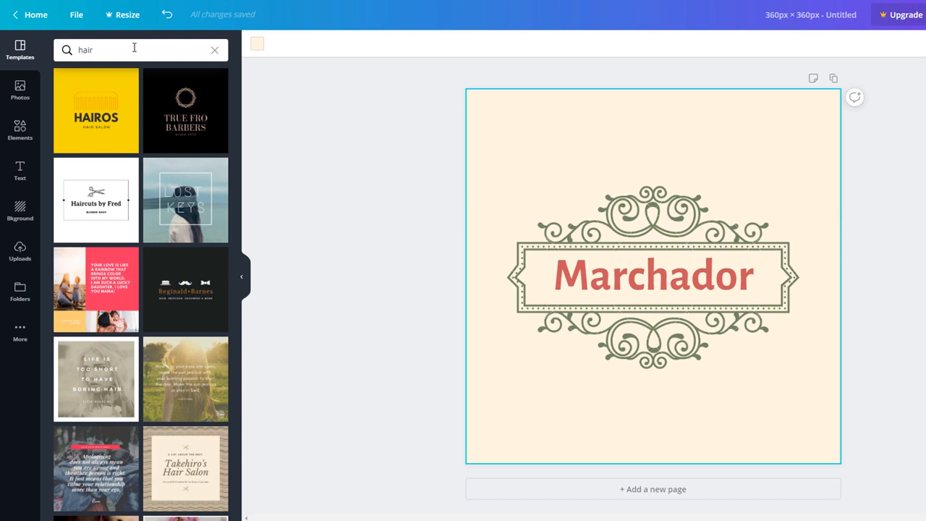
Apply the True Fro Barbers template to the design
{"action": "left_click", "coordinate": [194, 111]}
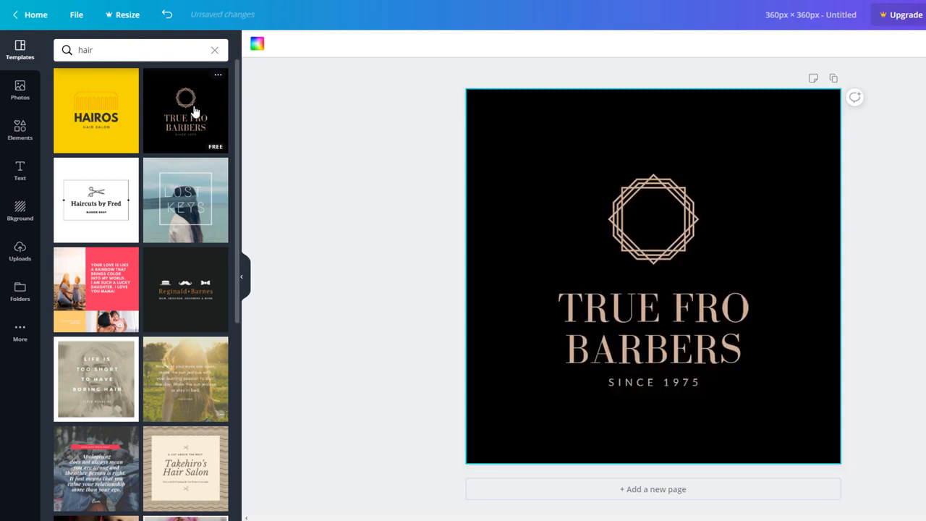
{"action": "left_click", "coordinate": [525, 112]}
{"action": "left_click", "coordinate": [621, 221]}
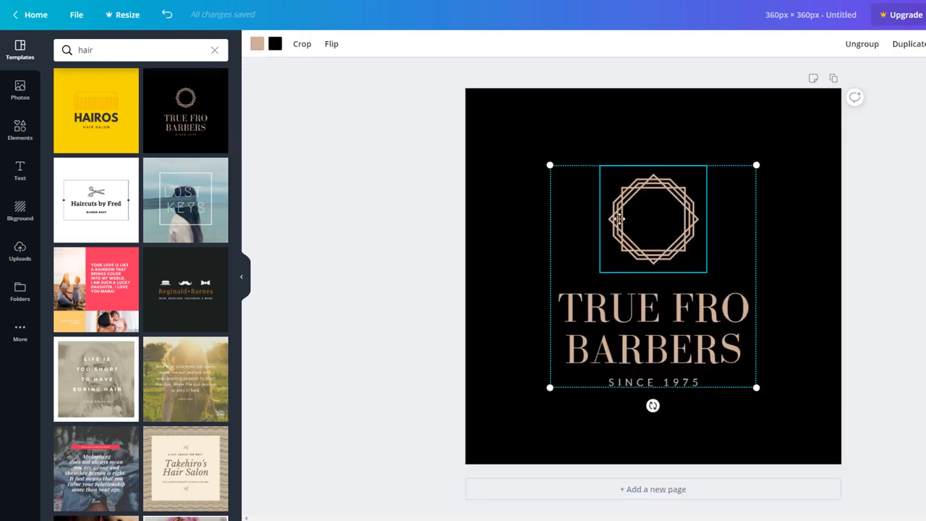
{"action": "left_click", "coordinate": [601, 358]}
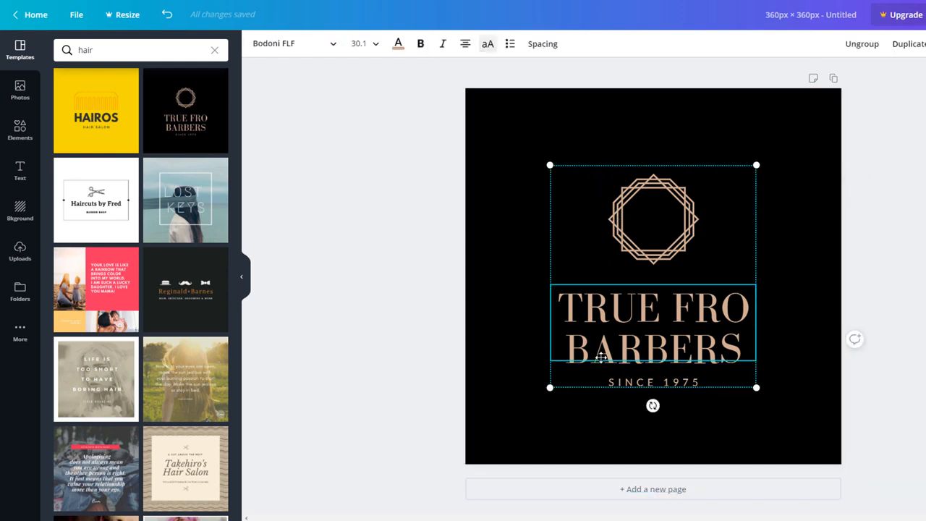
Make the page background orange and the octagon white with orange lines
{"action": "left_click", "coordinate": [478, 127]}
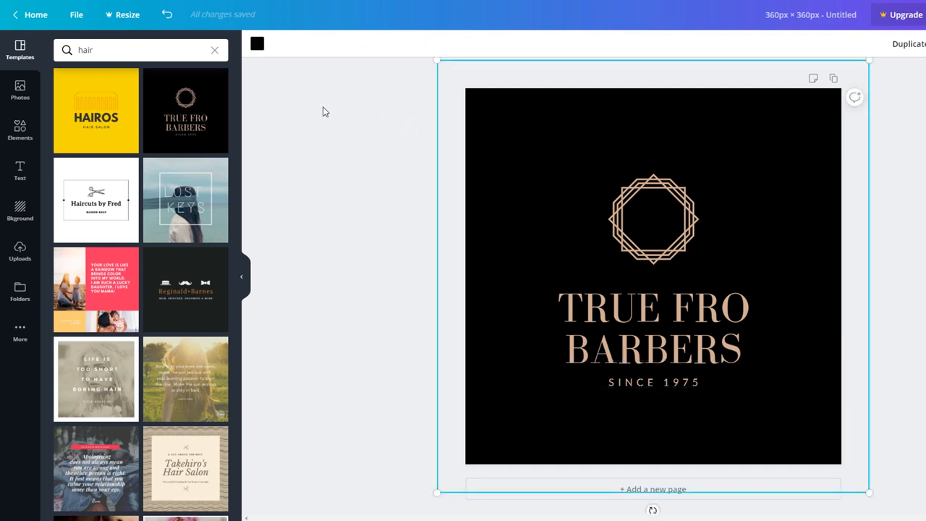
{"action": "left_click", "coordinate": [258, 44]}
{"action": "left_click", "coordinate": [185, 198]}
{"action": "left_click", "coordinate": [648, 219]}
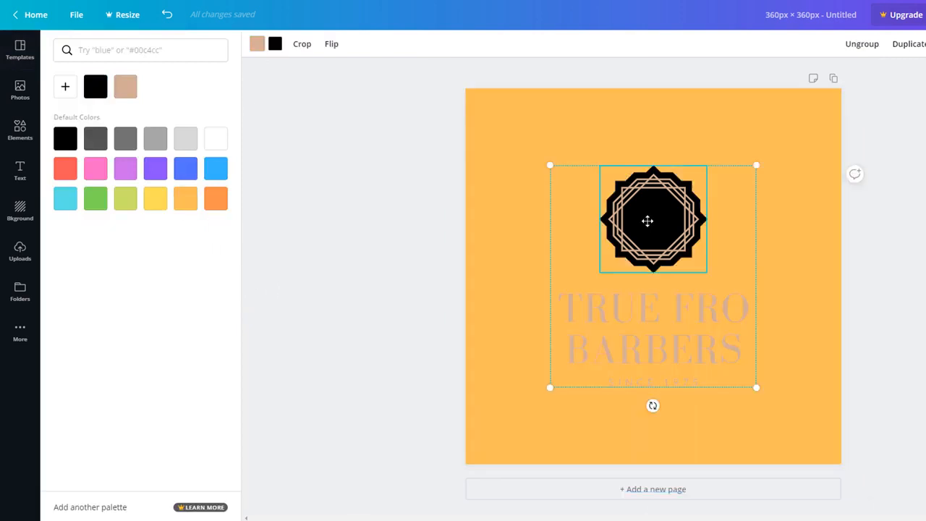
{"action": "left_click", "coordinate": [274, 44]}
{"action": "left_click", "coordinate": [216, 138]}
{"action": "left_click", "coordinate": [185, 198]}
{"action": "left_click", "coordinate": [566, 345]}
Replace the heading with 'PLANET HAIRDRESSING', reduce its font size and colour it white
{"action": "left_click", "coordinate": [587, 316]}
{"action": "left_click", "coordinate": [587, 316]}
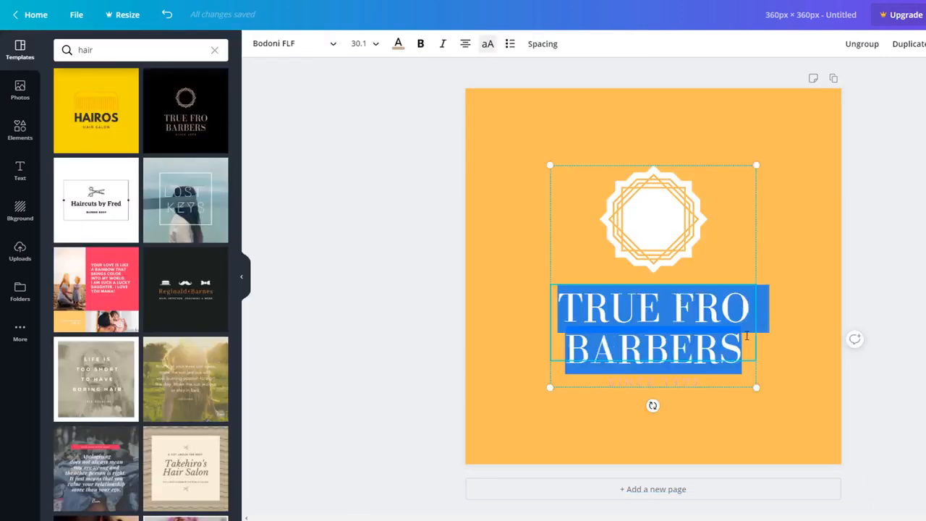
{"action": "type", "text": "PLANET HAIRDRESSING"}
{"action": "left_click_drag", "start_coordinate": [721, 372], "coordinate": [568, 276]}
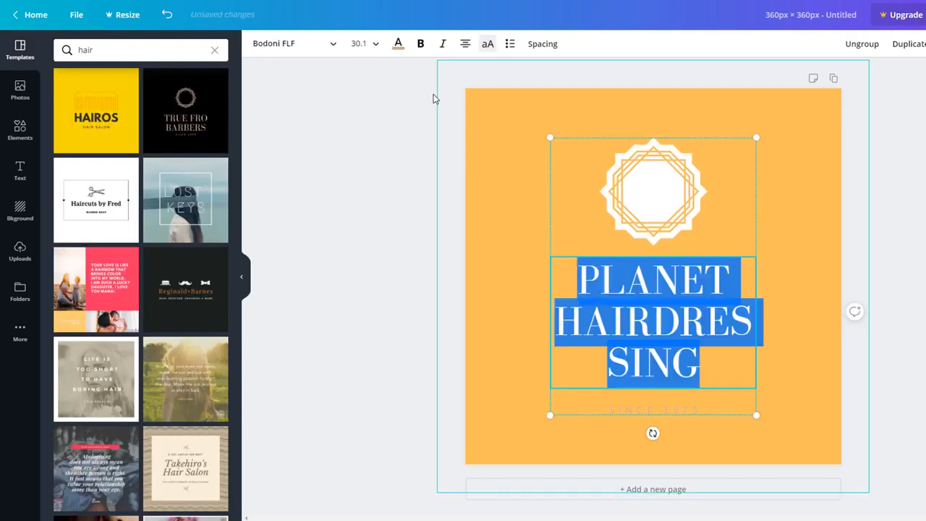
{"action": "left_click", "coordinate": [376, 44]}
{"action": "left_click", "coordinate": [364, 256]}
{"action": "left_click", "coordinate": [375, 43]}
{"action": "left_click", "coordinate": [362, 233]}
Make the SINCE line white and change its year from 1975 to 2019
{"action": "left_click", "coordinate": [398, 43]}
{"action": "left_click", "coordinate": [218, 141]}
{"action": "left_click", "coordinate": [653, 375]}
{"action": "left_click", "coordinate": [399, 45]}
{"action": "left_click", "coordinate": [220, 143]}
{"action": "left_click_drag", "start_coordinate": [666, 375], "coordinate": [700, 375]}
{"action": "type", "text": "2019"}
{"action": "left_click", "coordinate": [397, 268]}
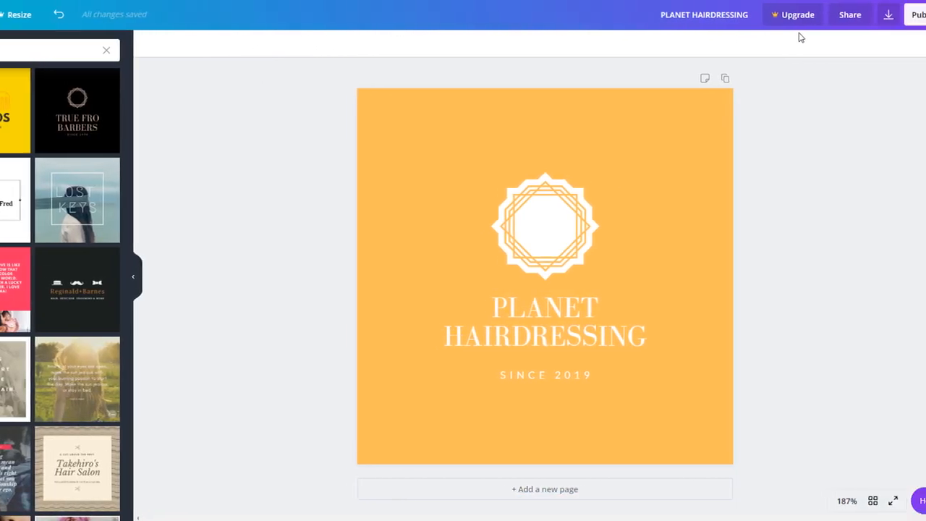
Download the logo as a PNG, then begin uploading a new Facebook profile picture
{"action": "left_click", "coordinate": [914, 24]}
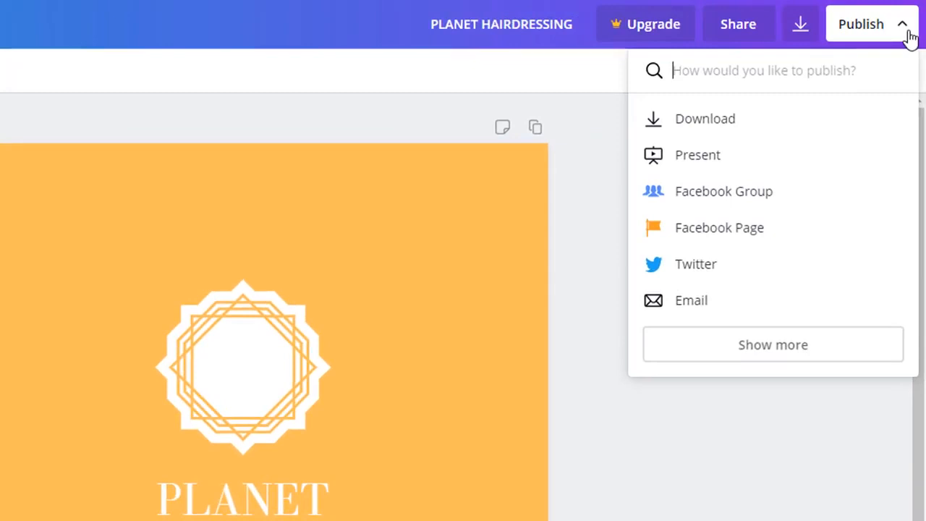
{"action": "left_click", "coordinate": [699, 124]}
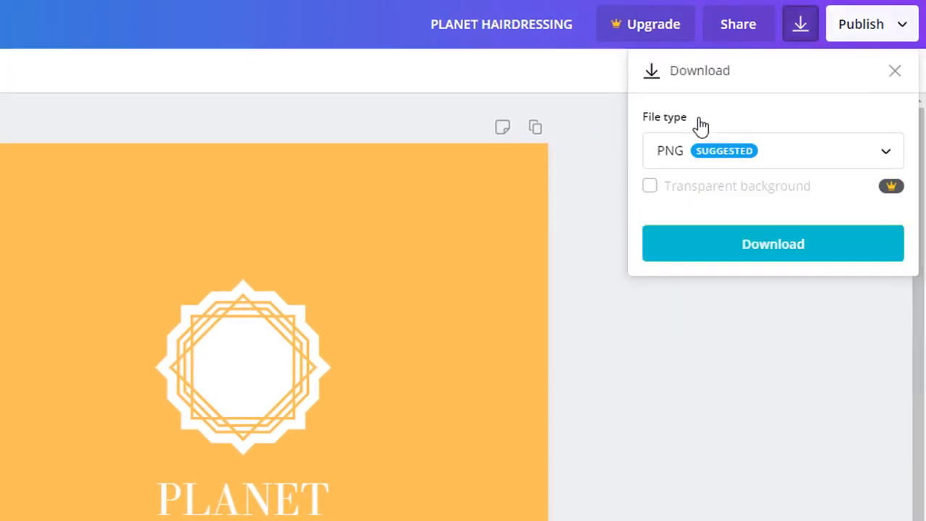
{"action": "left_click", "coordinate": [739, 247]}
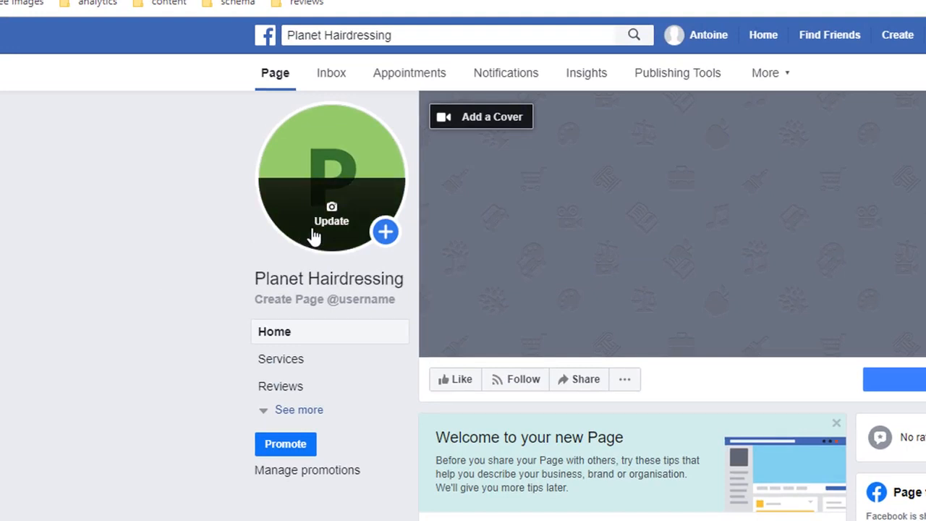
{"action": "left_click", "coordinate": [314, 237]}
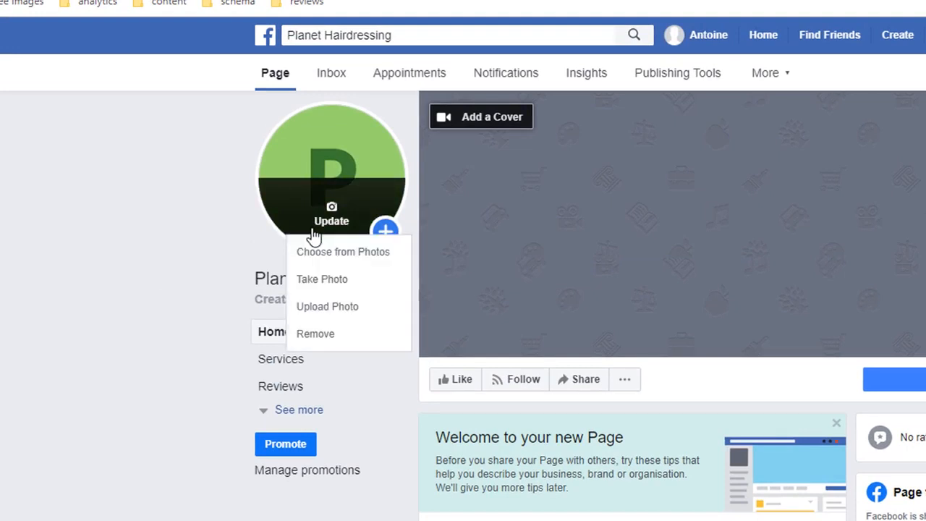
{"action": "left_click", "coordinate": [331, 309]}
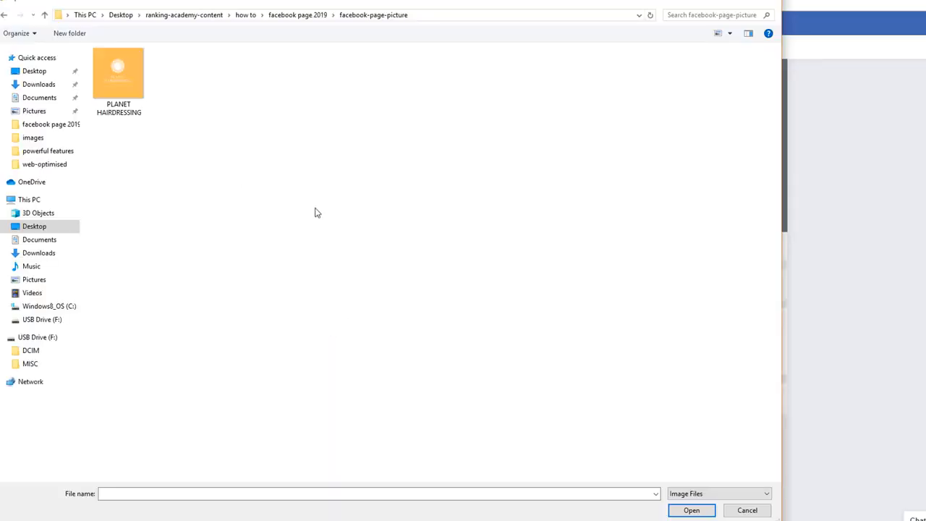
Set the PLANET HAIRDRESSING file as profile picture with description 'planet hairdressing logo'
{"action": "left_click", "coordinate": [116, 87]}
{"action": "left_click", "coordinate": [690, 510]}
{"action": "type", "text": "planet hairdressing logo"}
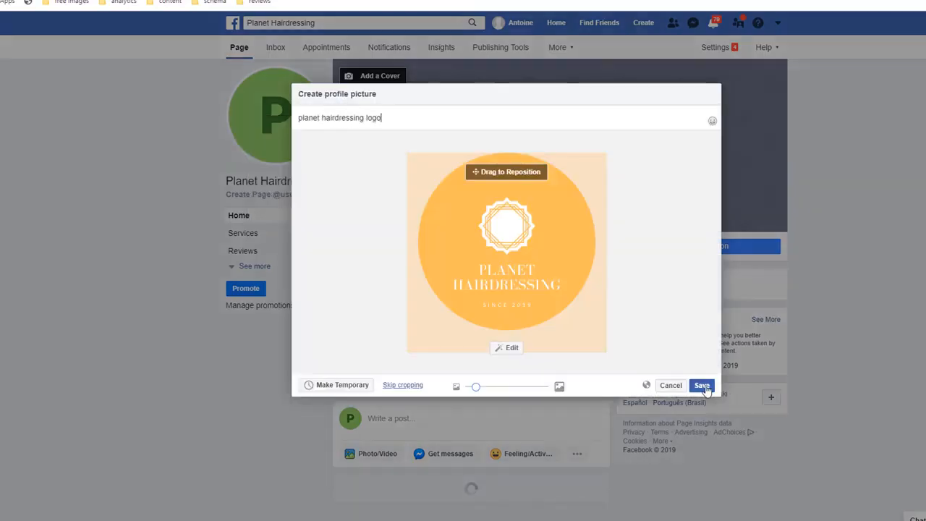
{"action": "left_click", "coordinate": [701, 386]}
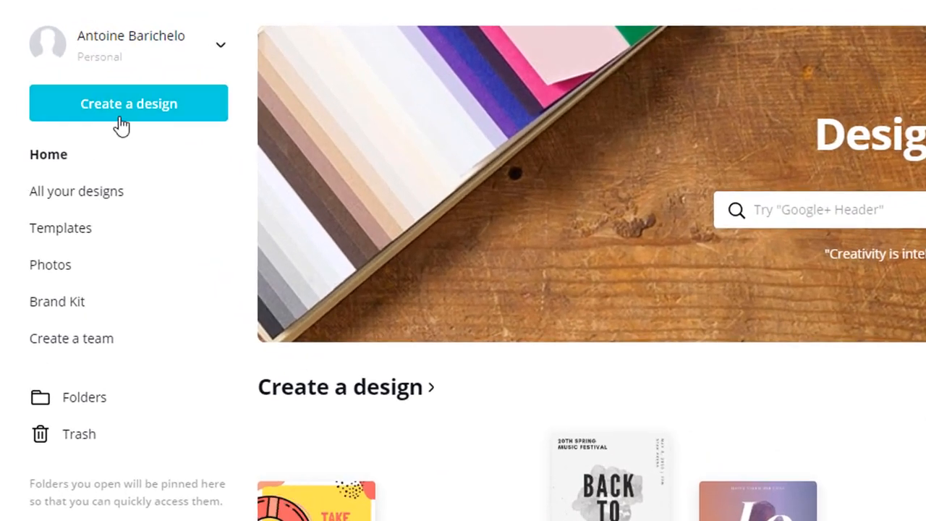
Start a new Facebook cover design using the West Glide Salon template
{"action": "left_click", "coordinate": [120, 124]}
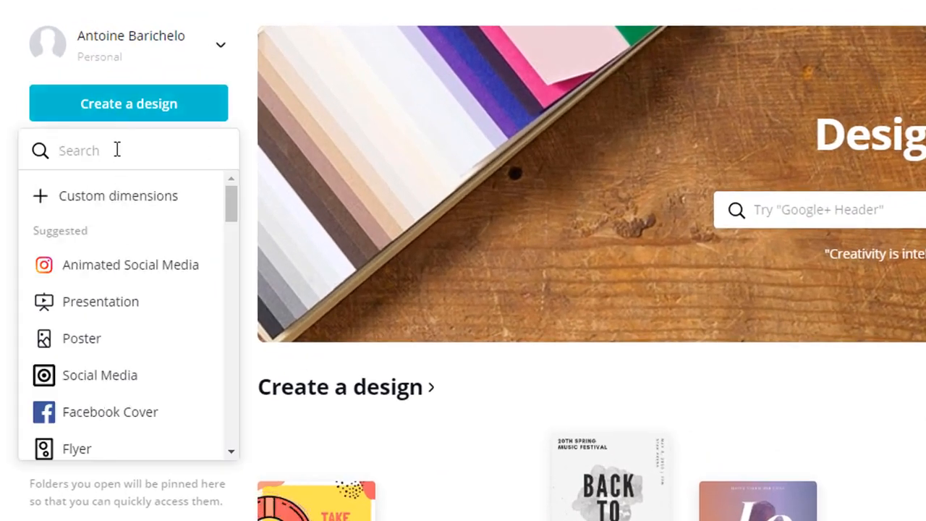
{"action": "type", "text": "facebook cov"}
{"action": "key", "text": "Return"}
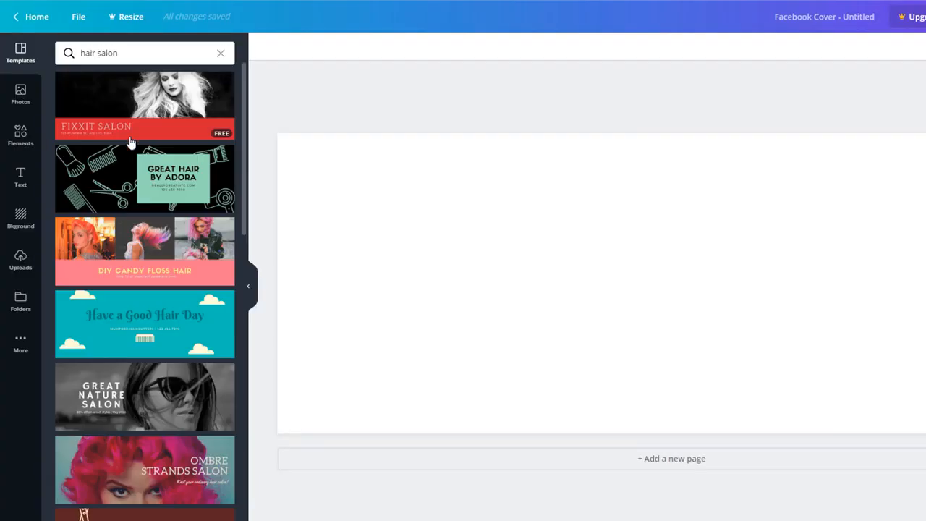
{"action": "scroll", "coordinate": [125, 148], "scroll_direction": "down", "scroll_amount": 4}
{"action": "scroll", "coordinate": [125, 148], "scroll_direction": "down", "scroll_amount": 15}
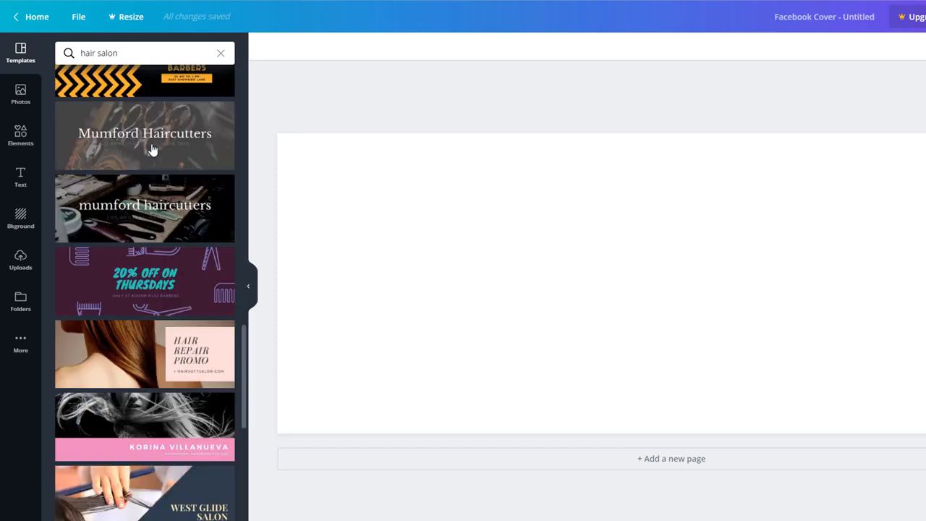
{"action": "left_click", "coordinate": [179, 304]}
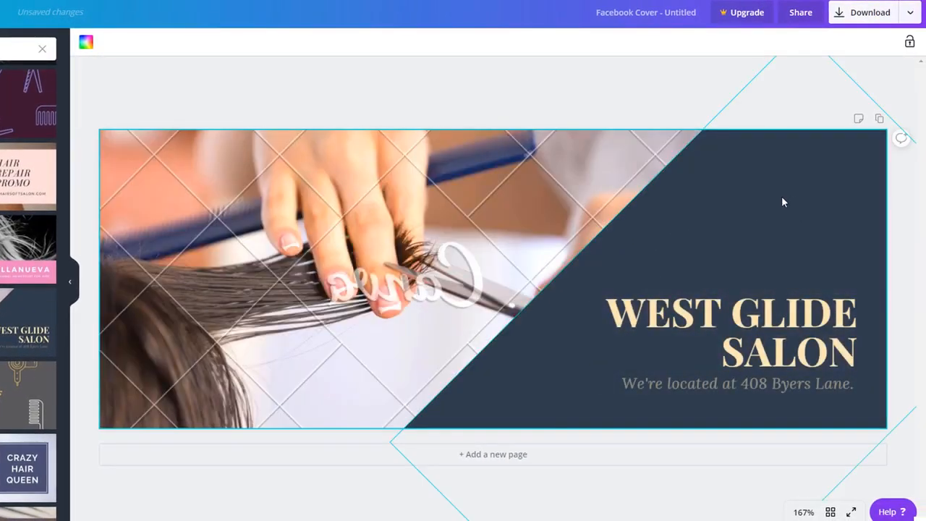
Make the diagonal shape yellow-orange and change the heading to read HAIRDRESSING
{"action": "left_click", "coordinate": [781, 198]}
{"action": "left_click", "coordinate": [86, 42]}
{"action": "left_click", "coordinate": [13, 203]}
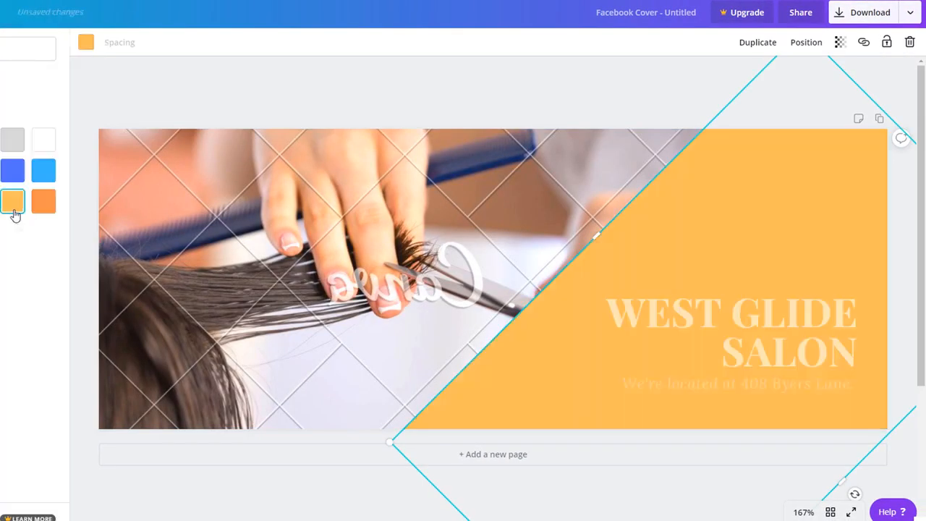
{"action": "left_click", "coordinate": [730, 326]}
{"action": "left_click", "coordinate": [231, 44]}
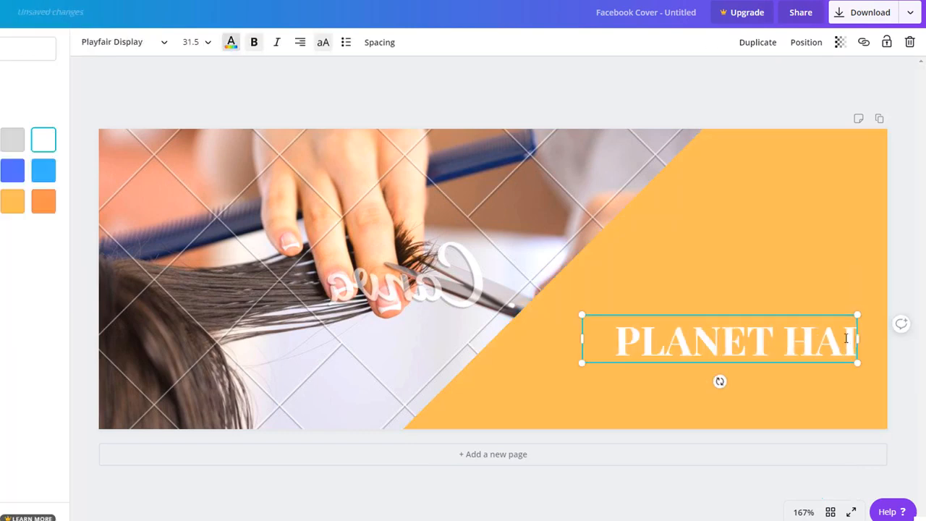
{"action": "type", "text": "RDRESSING"}
Replace the cover photo with a black-and-white windswept-hair stock portrait
{"action": "left_click", "coordinate": [580, 402]}
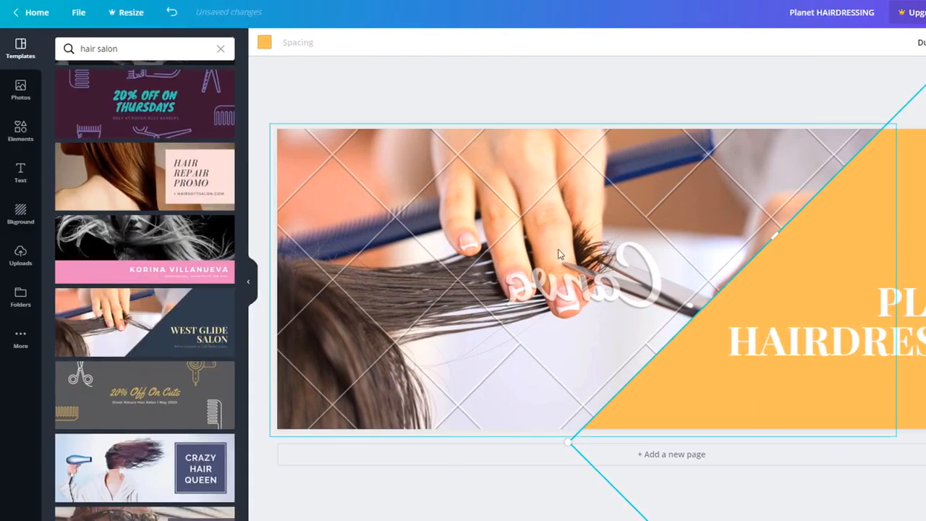
{"action": "left_click", "coordinate": [558, 254]}
{"action": "left_click", "coordinate": [20, 90]}
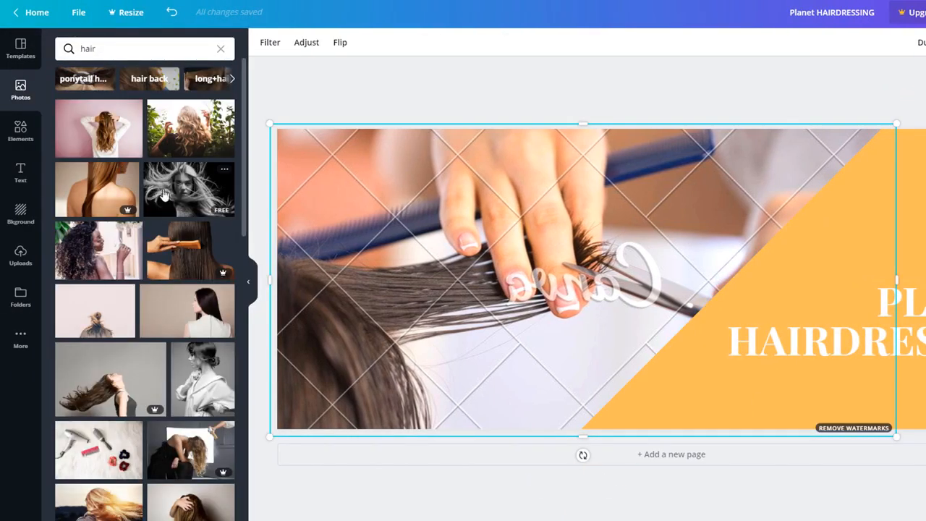
{"action": "left_click_drag", "start_coordinate": [177, 194], "coordinate": [409, 213]}
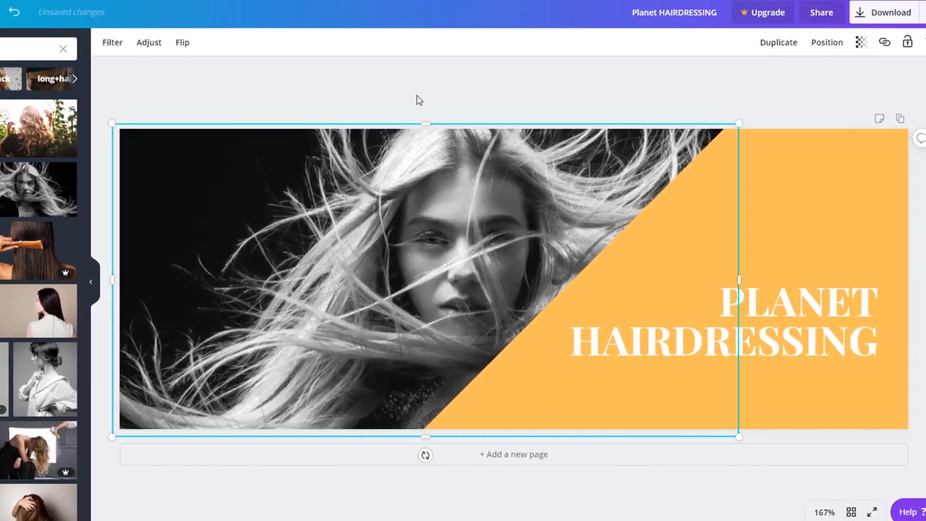
{"action": "left_click", "coordinate": [417, 95]}
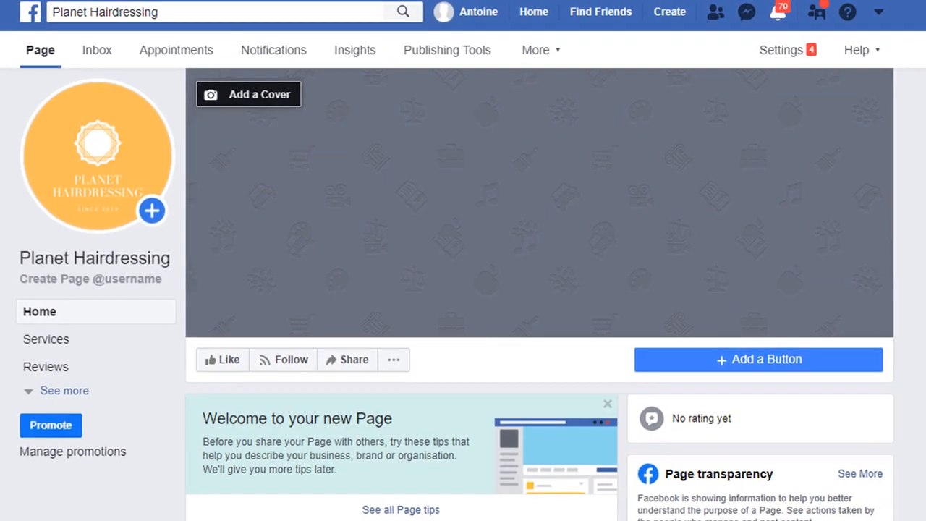
Upload 'Planet HAIRDRESSING (1)' as the cover photo, save it, and view it
{"action": "left_click", "coordinate": [275, 97]}
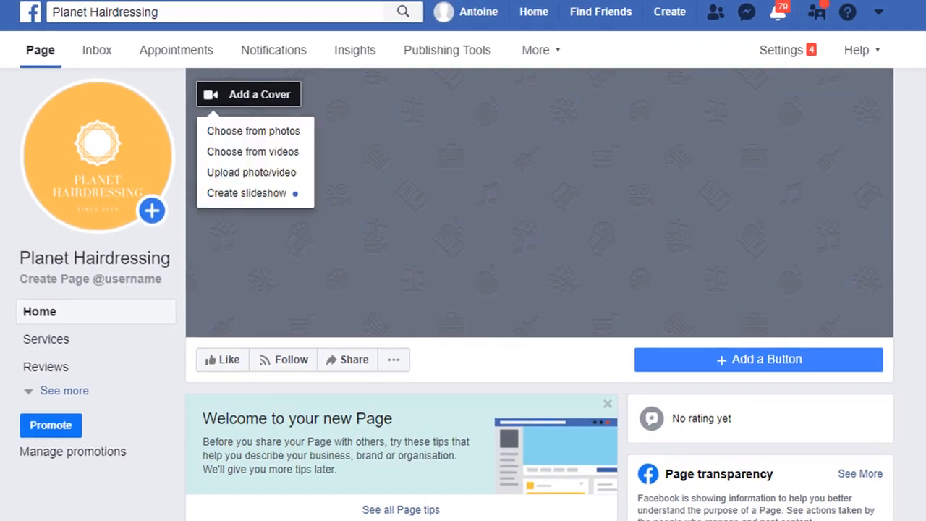
{"action": "left_click", "coordinate": [264, 174]}
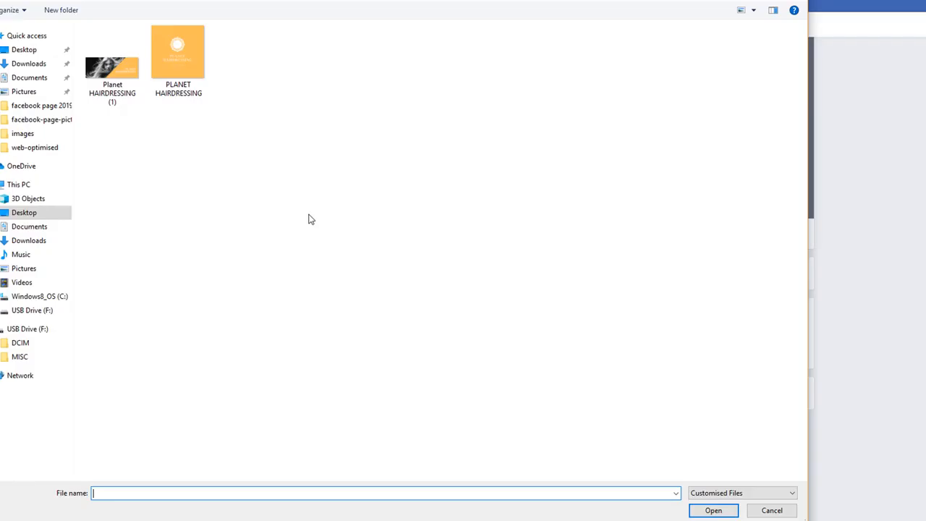
{"action": "left_click", "coordinate": [112, 69]}
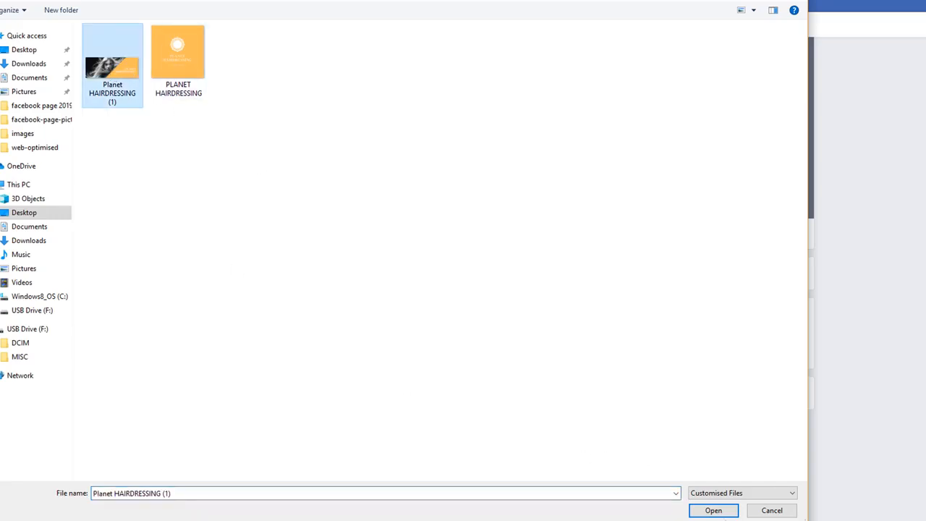
{"action": "left_click", "coordinate": [713, 510]}
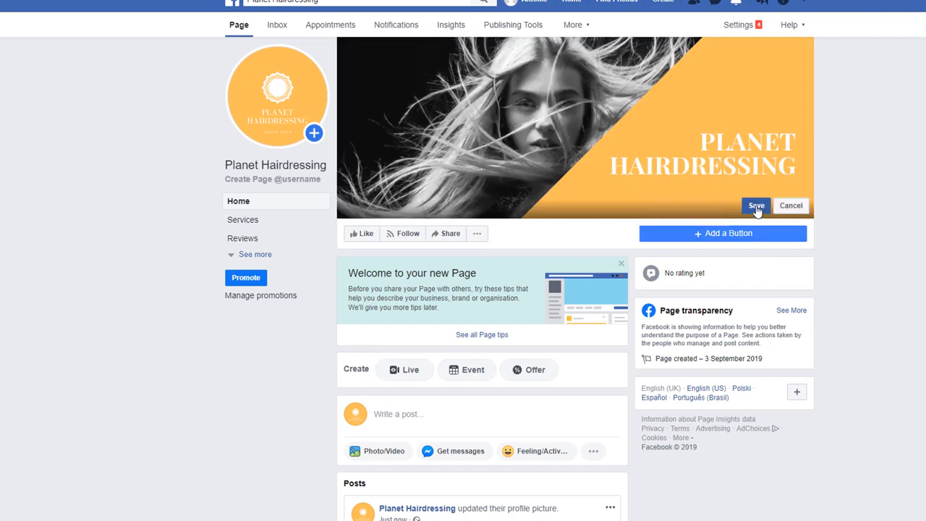
{"action": "left_click", "coordinate": [757, 205]}
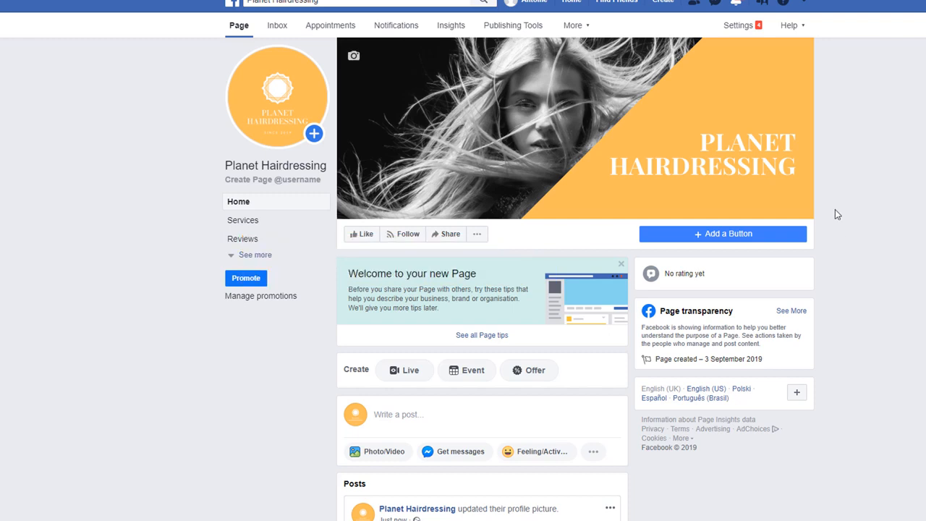
{"action": "left_click", "coordinate": [571, 123]}
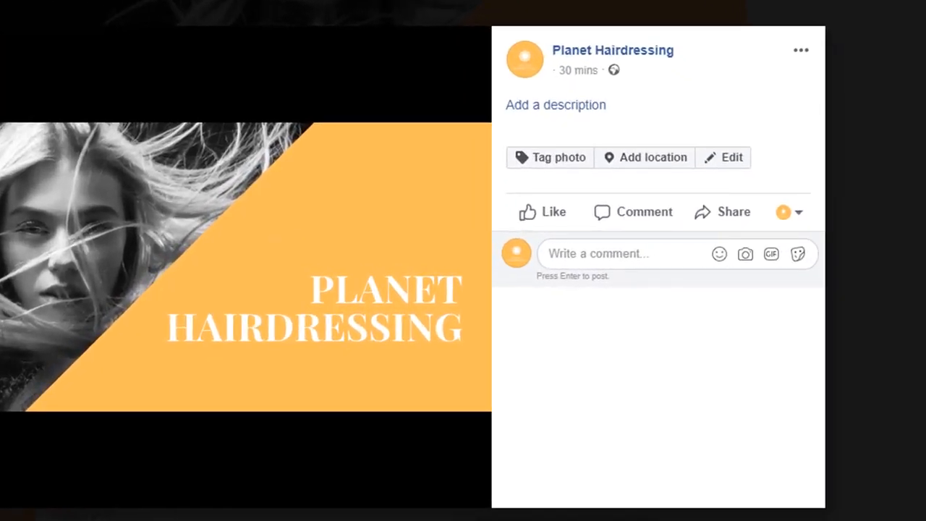
{"action": "left_click", "coordinate": [567, 107]}
{"action": "type", "text": "enter a description here"}
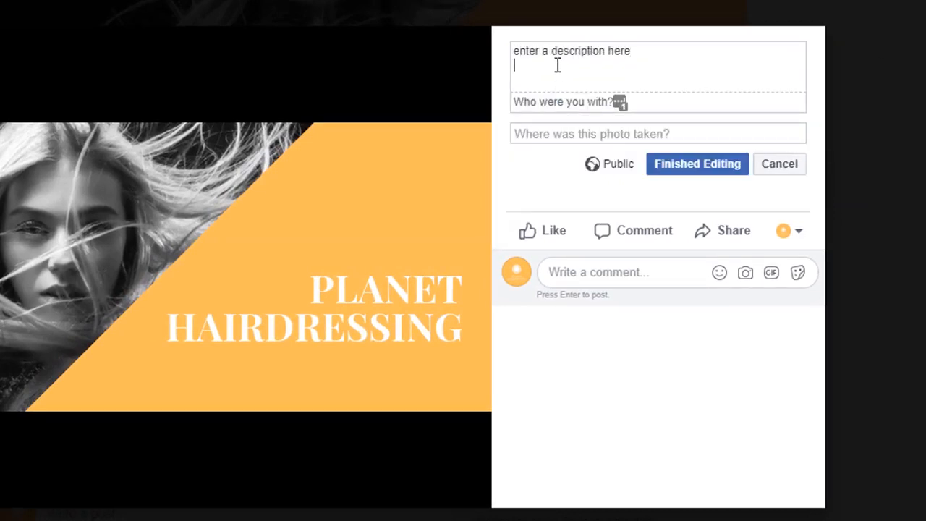
{"action": "key", "text": "Return"}
{"action": "key", "text": "Return"}
{"action": "type", "text": "https://www"}
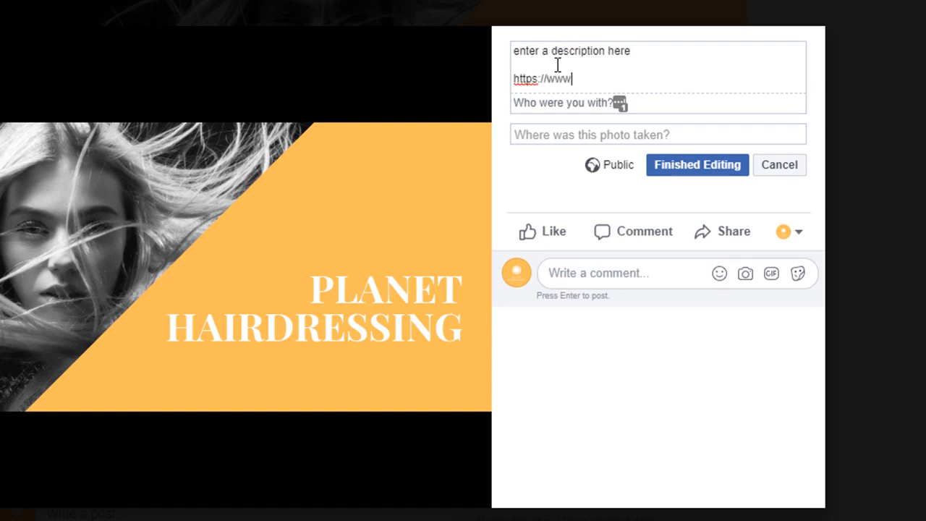
{"action": "type", "text": ".planethairdressing.co.uk"}
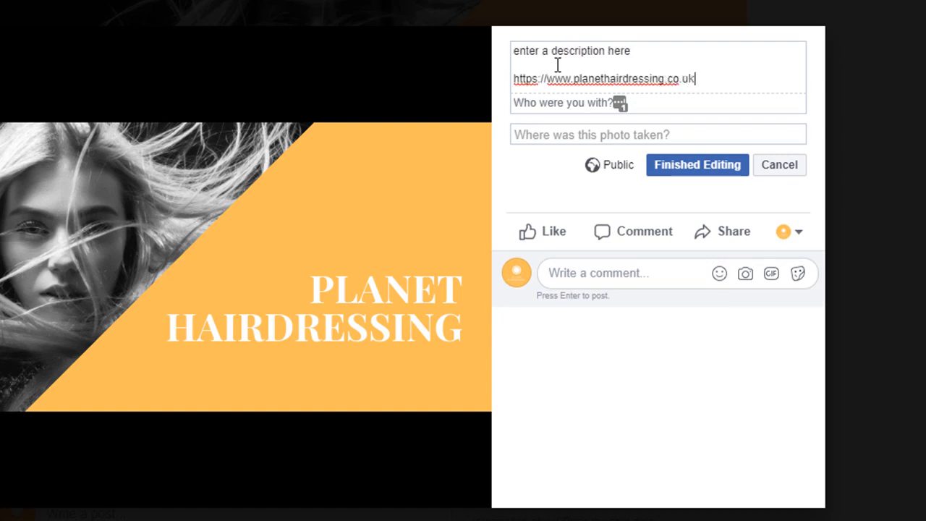
Tag the cover photo's location as Buckingham Palace, London
{"action": "left_click", "coordinate": [550, 134]}
{"action": "type", "text": "London"}
{"action": "left_click", "coordinate": [609, 166]}
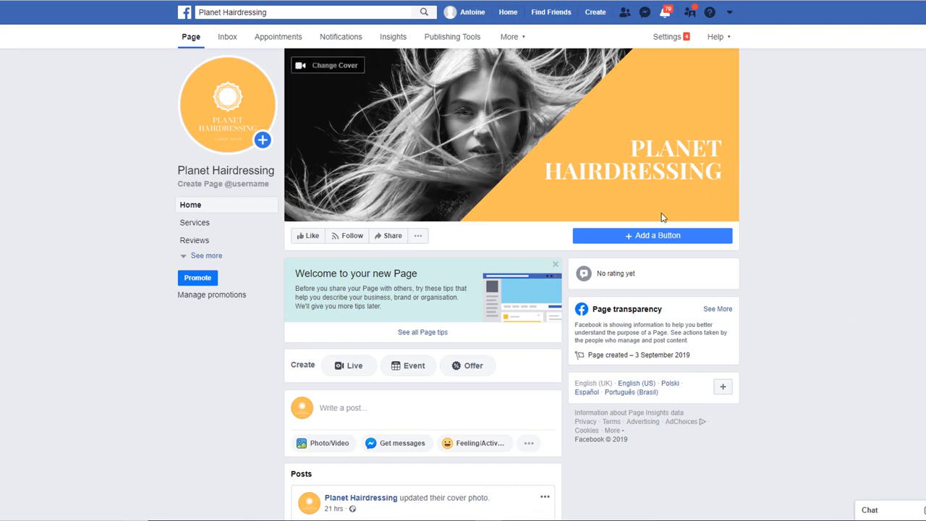
Start an action button and compare the booking, contact, learn-more and app button options
{"action": "left_click", "coordinate": [651, 236]}
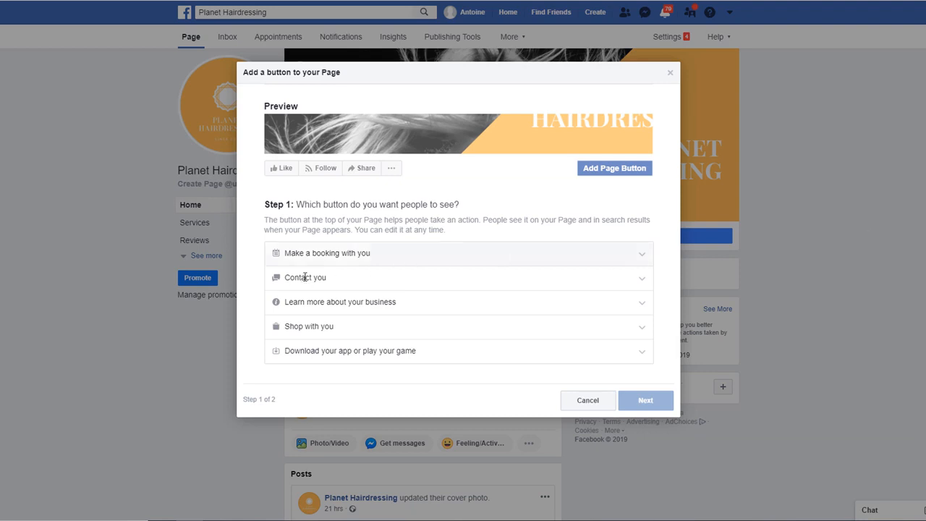
{"action": "left_click", "coordinate": [309, 253]}
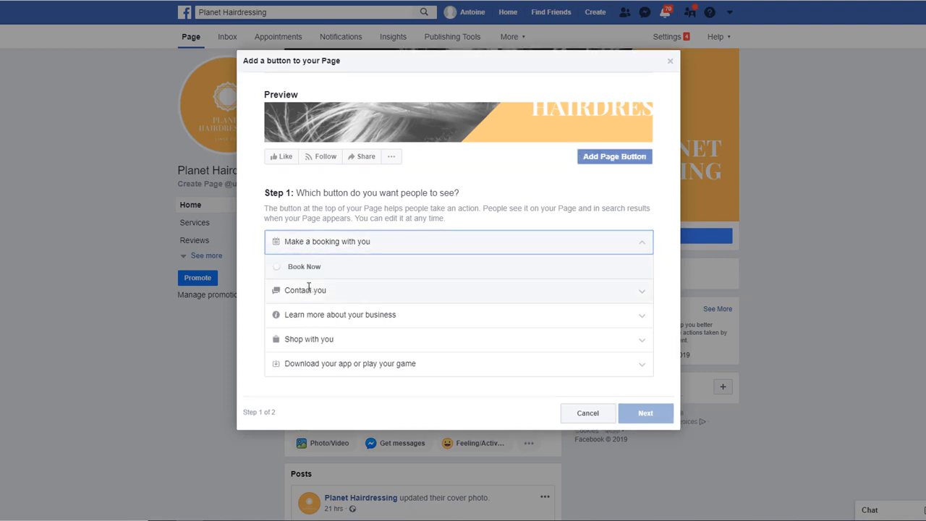
{"action": "left_click", "coordinate": [308, 287]}
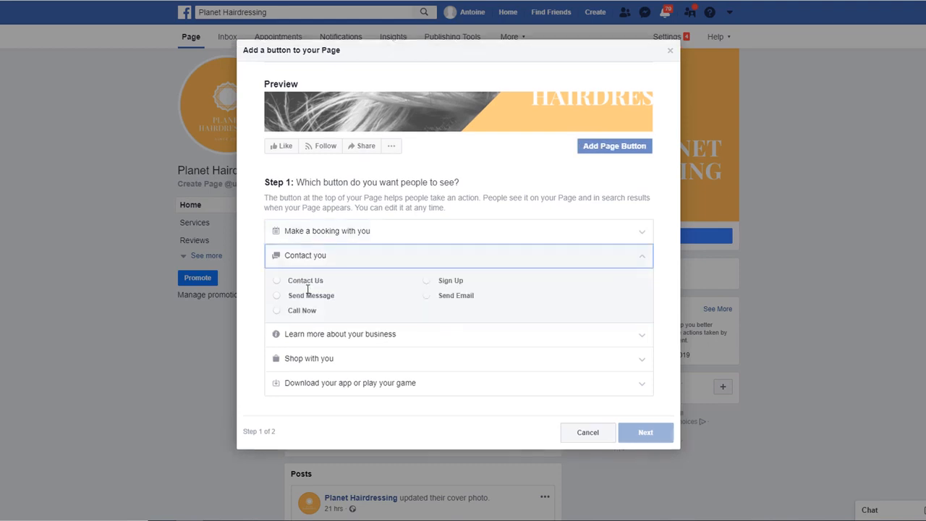
{"action": "left_click", "coordinate": [314, 334]}
{"action": "left_click", "coordinate": [326, 364]}
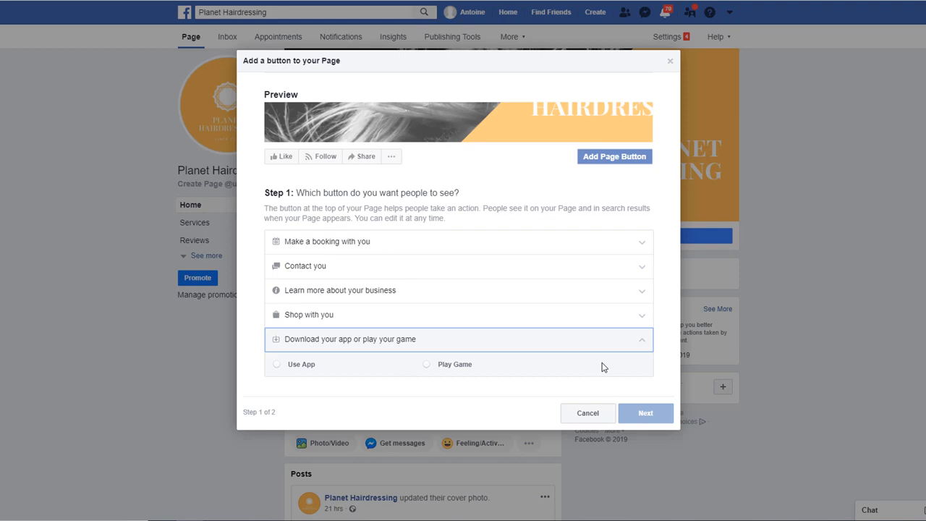
{"action": "left_click", "coordinate": [311, 264]}
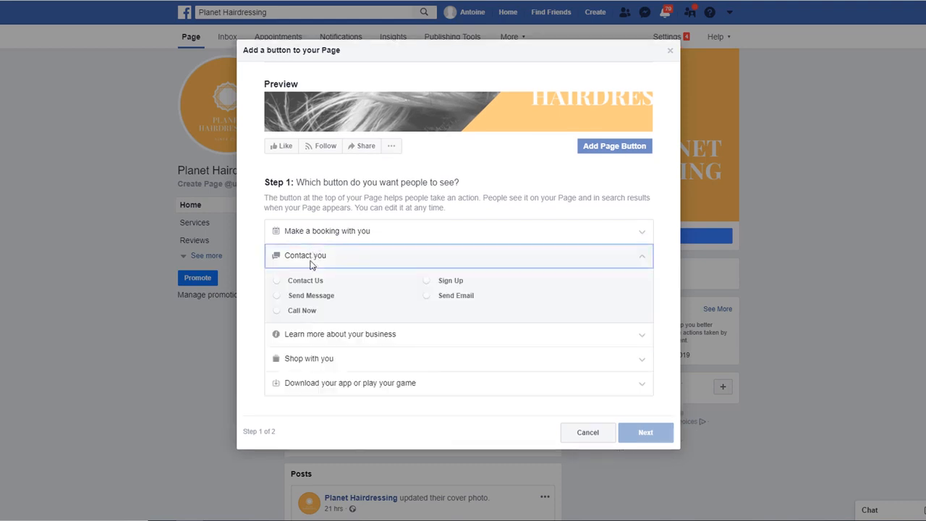
Choose Call Now, enter the salon's phone number, save it and finish the button
{"action": "left_click", "coordinate": [277, 311]}
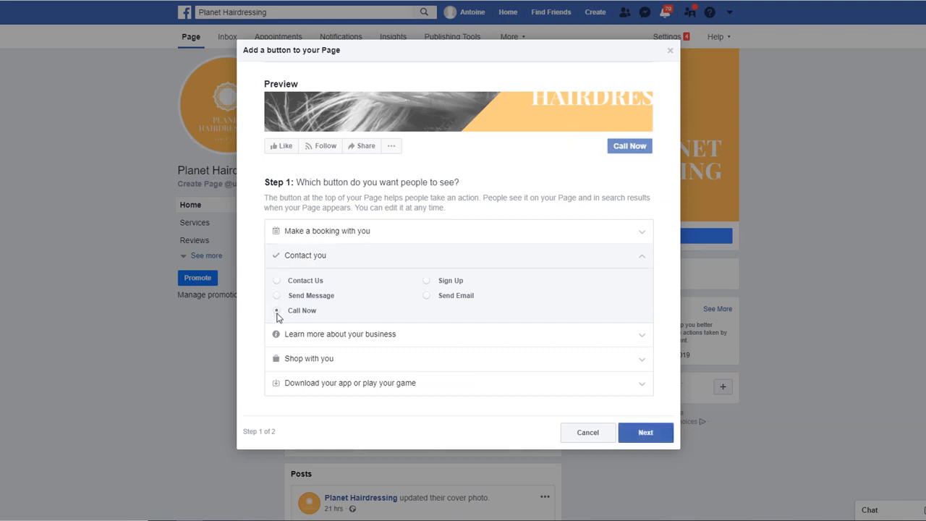
{"action": "left_click", "coordinate": [646, 434]}
{"action": "left_click", "coordinate": [356, 311]}
{"action": "type", "text": "77158877"}
{"action": "left_click", "coordinate": [605, 211]}
{"action": "left_click", "coordinate": [640, 331]}
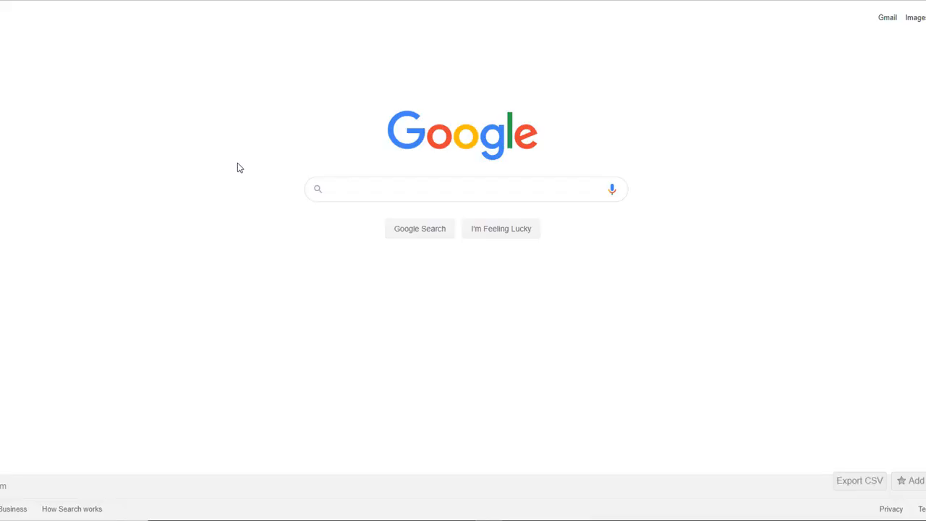
Run a Google search for 'lucky nail and beauty'
{"action": "type", "text": "lucky nail and be"}
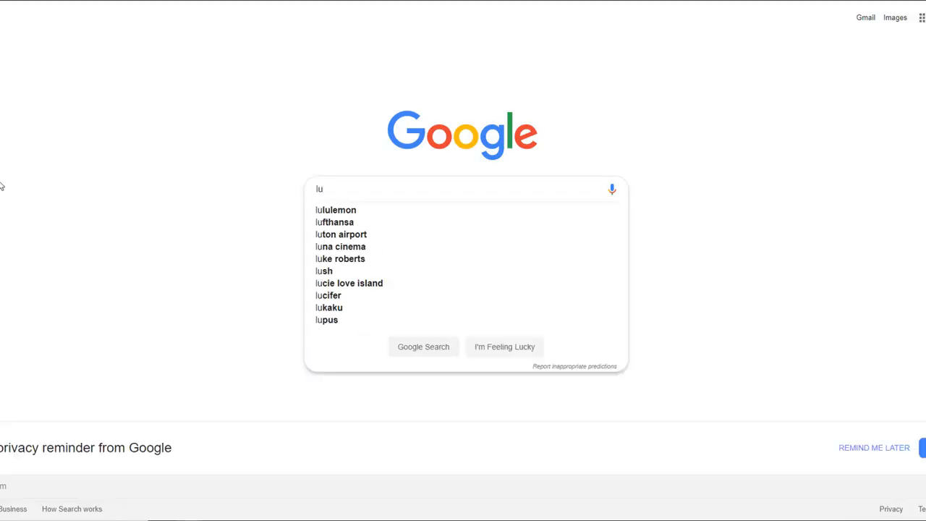
{"action": "type", "text": "auty"}
{"action": "key", "text": "Return"}
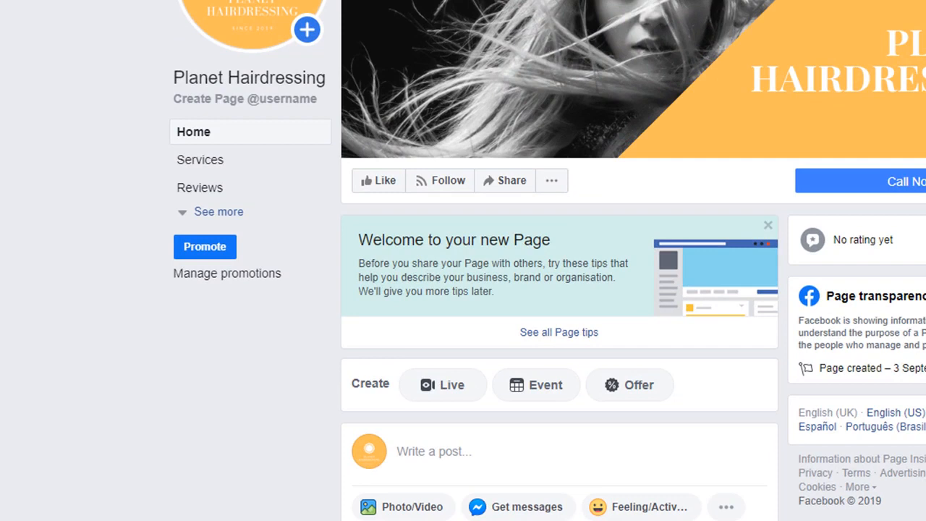
{"action": "left_click", "coordinate": [230, 213]}
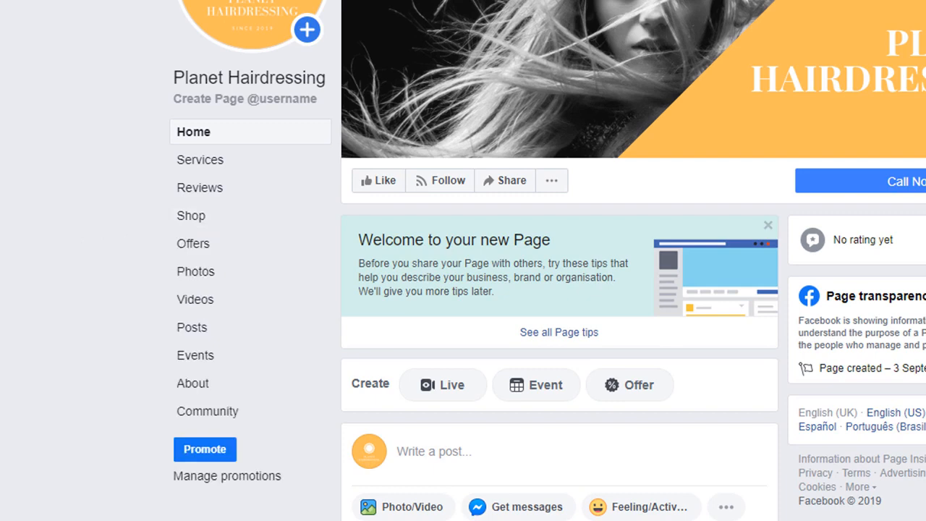
{"action": "left_click", "coordinate": [183, 385]}
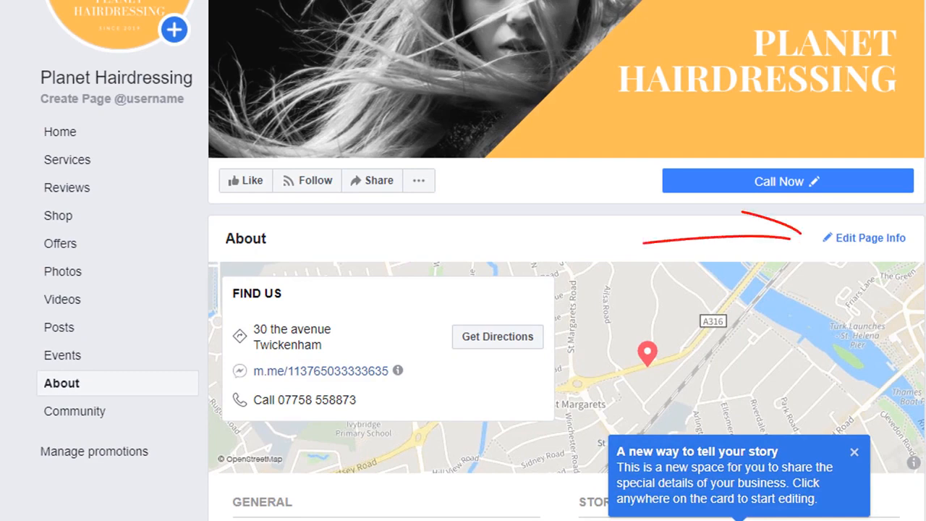
{"action": "left_click", "coordinate": [861, 241]}
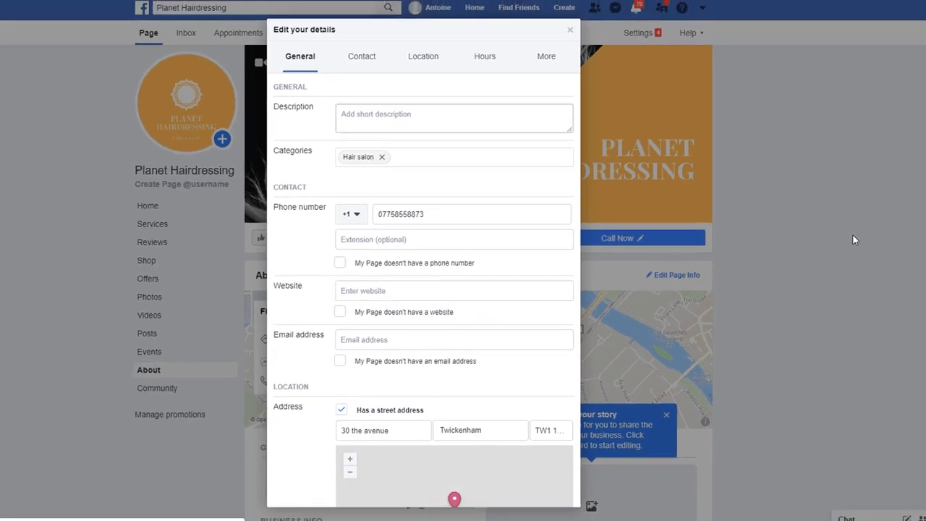
{"action": "left_click", "coordinate": [385, 114]}
{"action": "type", "text": "enter a short description here"}
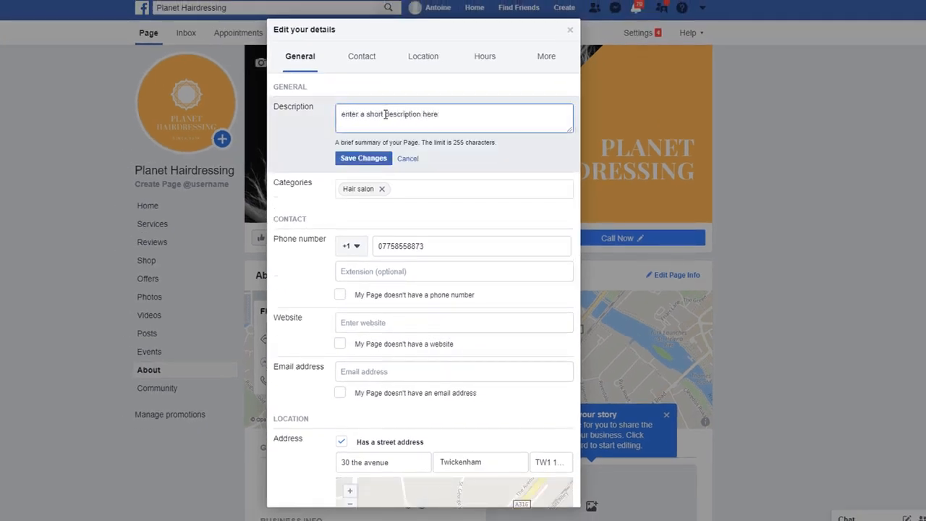
{"action": "left_click", "coordinate": [368, 323]}
{"action": "type", "text": "http"}
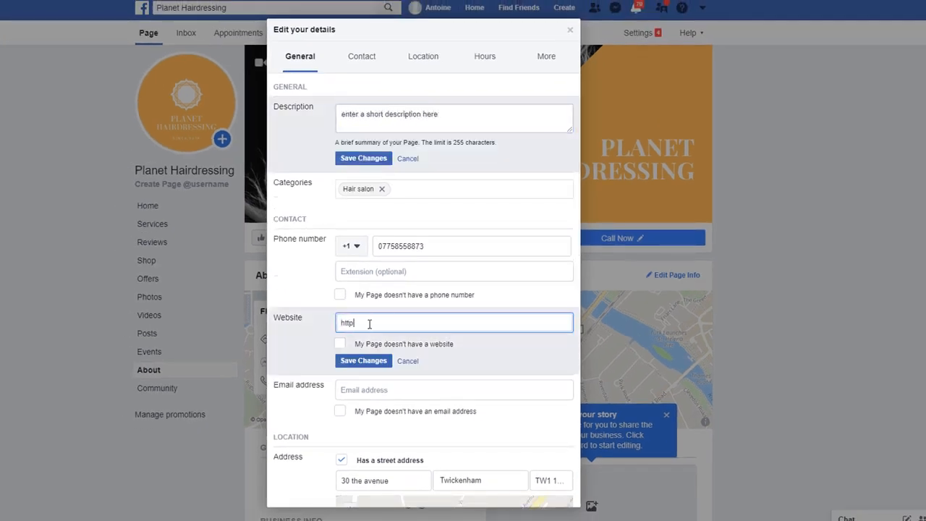
{"action": "type", "text": "s://planethairdressing.com"}
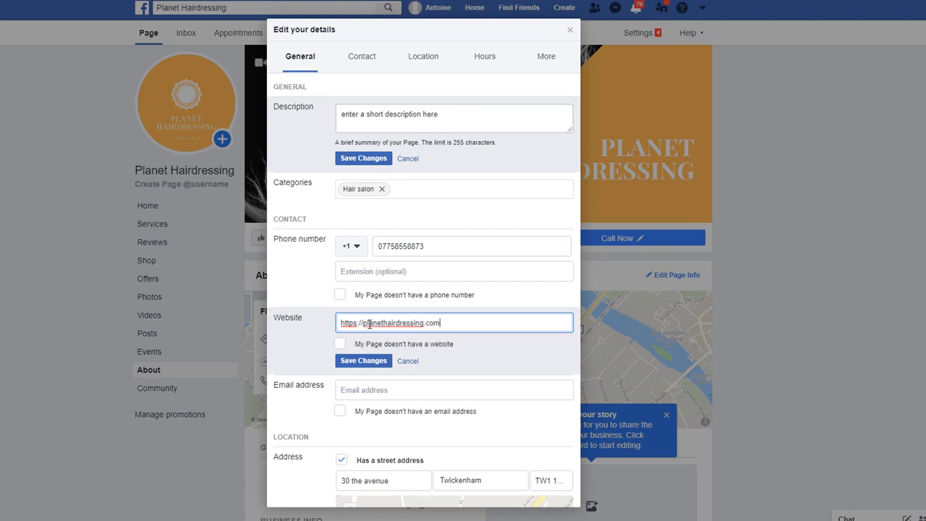
Set Monday through Thursday opening hours to 09:00–17:00
{"action": "scroll", "coordinate": [428, 287], "scroll_direction": "down", "scroll_amount": 7}
{"action": "left_click", "coordinate": [429, 287]}
{"action": "left_click", "coordinate": [433, 310]}
{"action": "left_click", "coordinate": [436, 335]}
{"action": "left_click", "coordinate": [432, 360]}
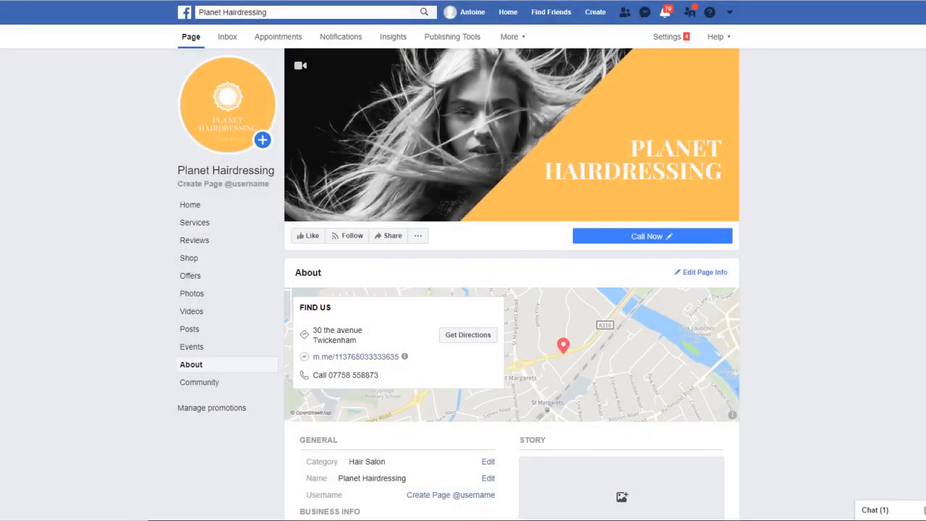
{"action": "scroll", "coordinate": [512, 281], "scroll_direction": "down", "scroll_amount": 3}
Start a story titled 'Planet Hairdressing story' and upload a new cover photo for it
{"action": "scroll", "coordinate": [512, 281], "scroll_direction": "down", "scroll_amount": 1}
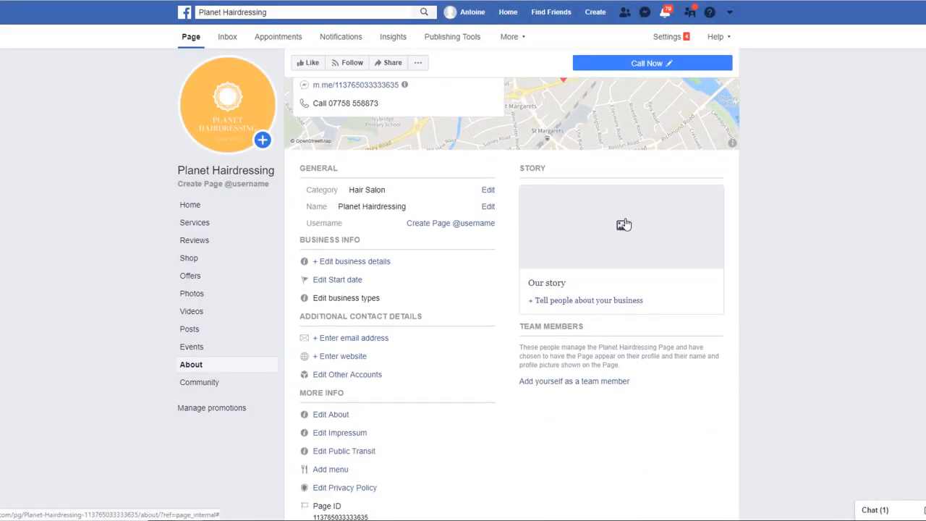
{"action": "left_click", "coordinate": [627, 241]}
{"action": "type", "text": "Plan"}
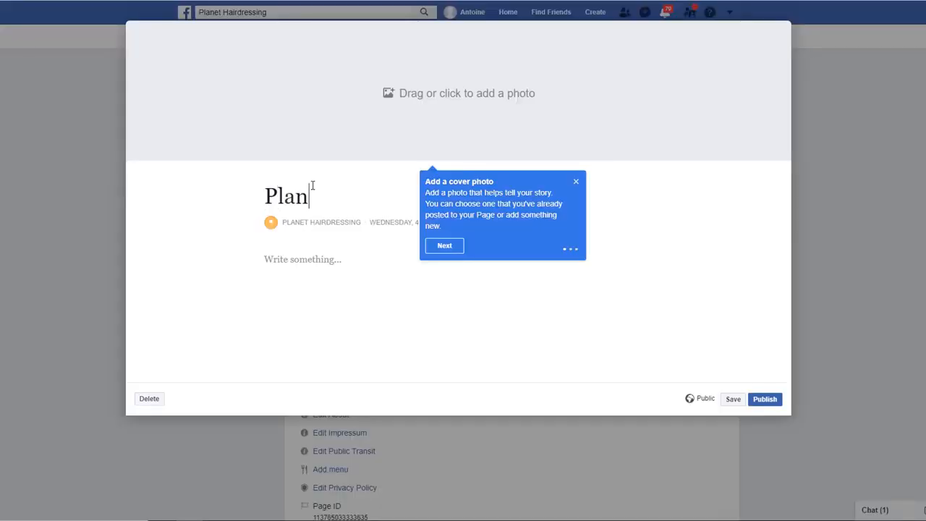
{"action": "type", "text": "et Hairdressing story"}
{"action": "left_click", "coordinate": [444, 246]}
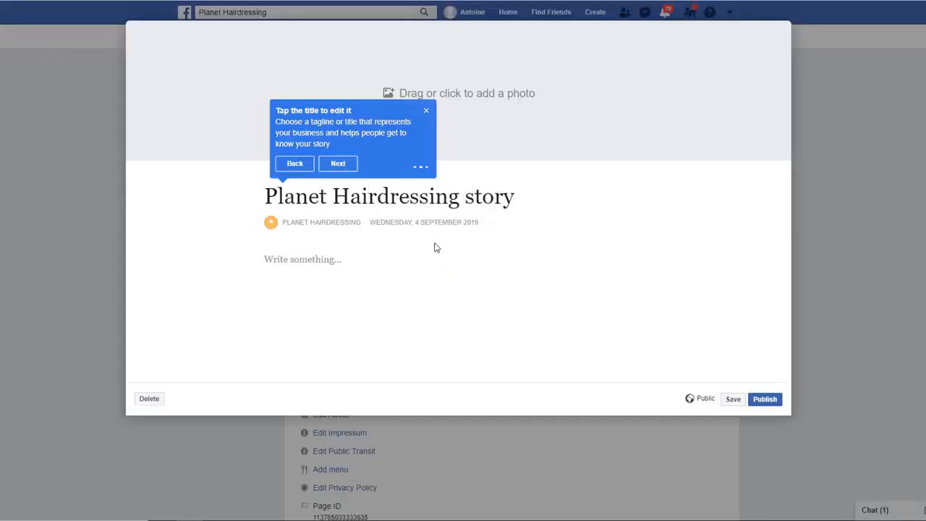
{"action": "left_click", "coordinate": [461, 105]}
{"action": "left_click", "coordinate": [595, 327]}
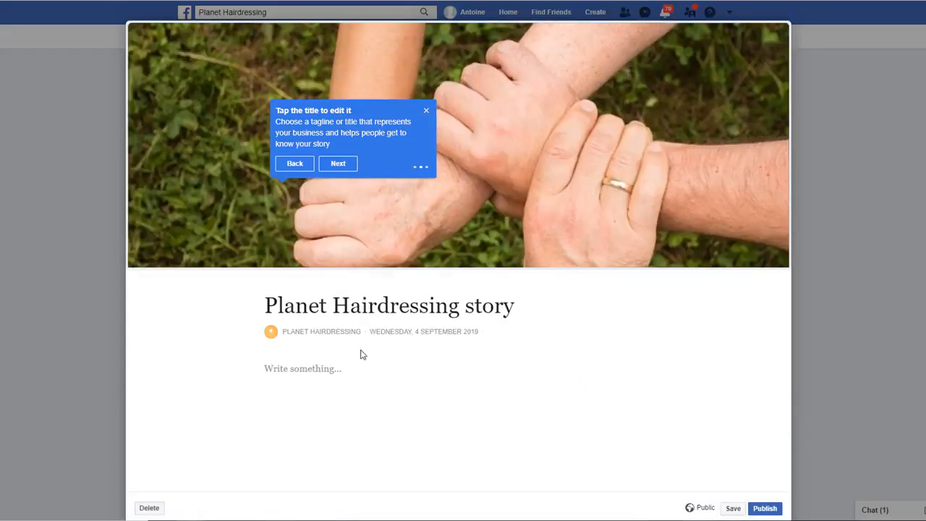
{"action": "left_click", "coordinate": [351, 366]}
{"action": "type", "text": "Lorem ipsum dolor sit amet, consectetur adipiscing elit. Morbi mattis, lorem a elementum vestibulum, sem magna hendrerit turpis, eu posuere ligula ex quis nibh. Aliquam vel libero sit amet neque placerat hendrerit. Donec quis rutrum sem. Nam fermentum consequat enim, vel porta turpis tincidunt id. Proin vulputate purus felis, ac vestibulum enim mattis vitae. In a nisl gravida, lobortis leo quis, tincidunt libero. Aliquam erat volutpat. Donec condimentum sodales ultrices. Donec accumsan ligula sit amet suscipit tincidunt. Proin sollicitudin, orci efficitur porttitor iaculis, ligula metus molestie dui, ac euismod nisi dui vel ante. Quisque sagittis pharetra placerat. Cras vulputate vulputate elit, quis scelerisque mauris tincidunt in. Aliquam eu lorem sit amet elit faucibus aliquet.  Etiam vel nunc luctus, porttitor arcu id, placerat dolor. Suspendisse mattis ipsum nec mi cursus, in pellentesque leo pretium. Sed scelerisque a erat ac volutpat. Cras et ullamcorper neque. Mauris dignissim ipsum mi, nec scelerisque magna cursus a. Ut a ultrices purus, scelerisque aliquam neque. Sed massa elit, lobortis sed maximus eget, vestibulum vitae mauris. Vivamus vestibulum vel turpis in scelerisque. Vestibulum in tristique justo, nec mollis orci. Morbi convallis lacus leo, nec mollis augue venenatis quis. Nullam lacinia in elit nec finibus."}
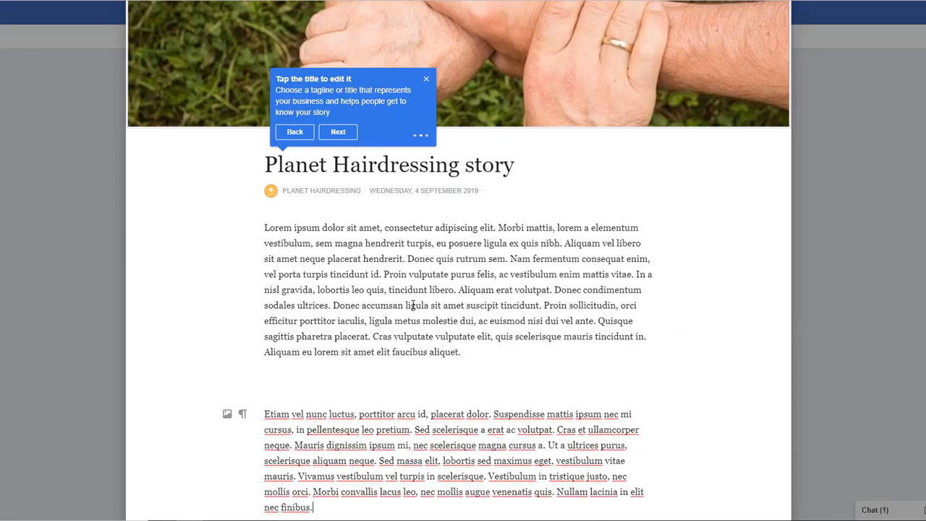
{"action": "scroll", "coordinate": [412, 306], "scroll_direction": "down", "scroll_amount": 2}
{"action": "left_click", "coordinate": [492, 248]}
{"action": "key", "text": "Delete"}
{"action": "left_click", "coordinate": [335, 371]}
{"action": "key", "text": "Return"}
{"action": "key", "text": "Return"}
{"action": "type", "text": "https://planethairdressing"}
{"action": "left_click", "coordinate": [764, 485]}
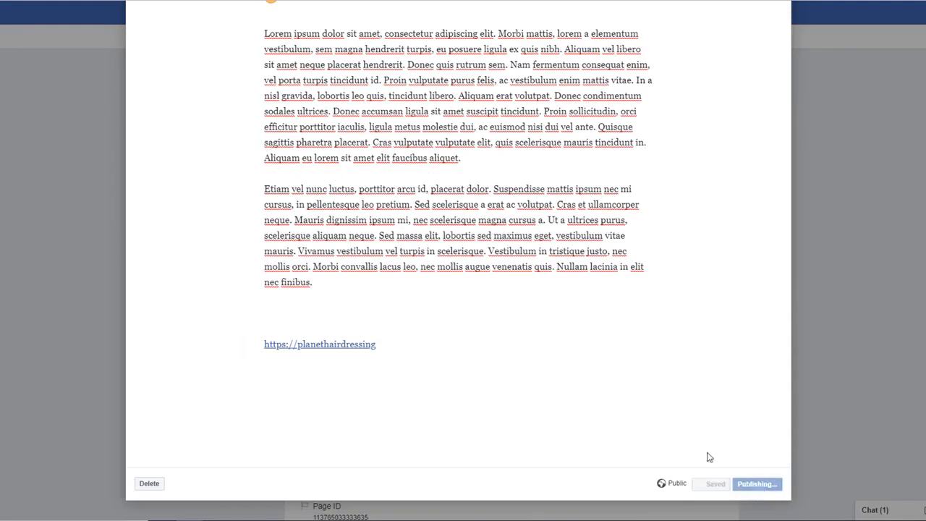
{"action": "scroll", "coordinate": [861, 219], "scroll_direction": "down", "scroll_amount": 3}
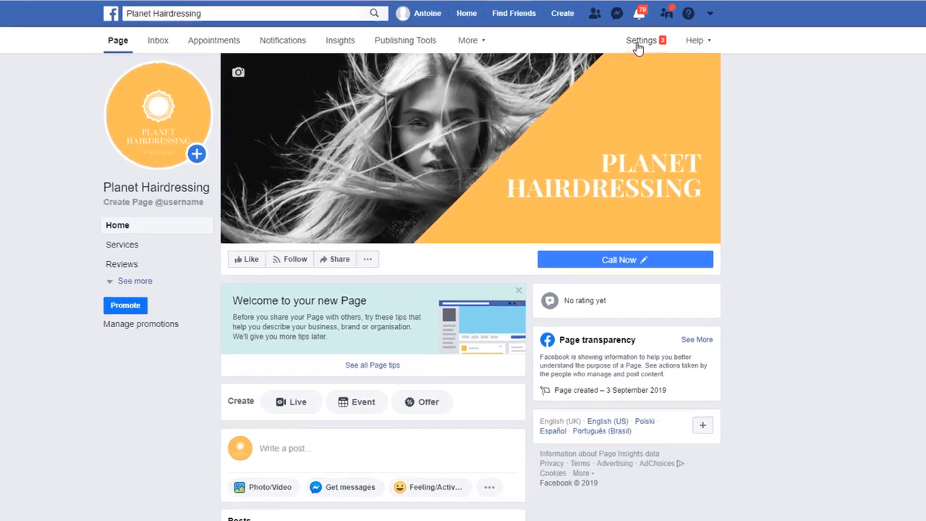
Under Settings > Messaging > Response Assistant, switch Show a Messenger greeting on
{"action": "left_click", "coordinate": [664, 37]}
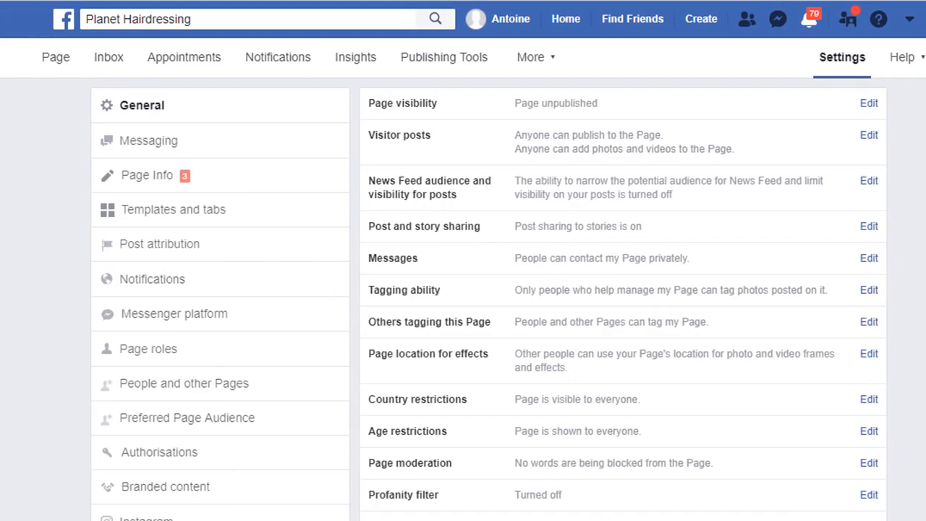
{"action": "left_click", "coordinate": [152, 142]}
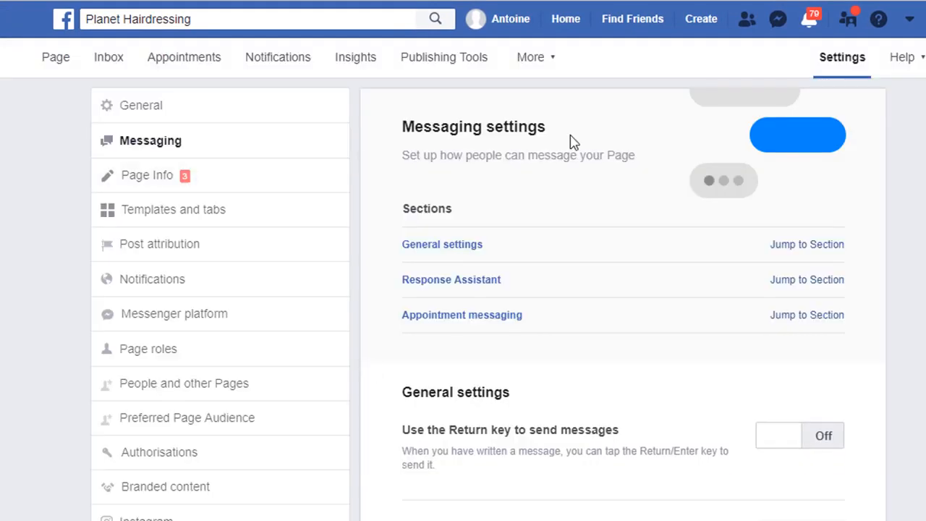
{"action": "left_click", "coordinate": [806, 281]}
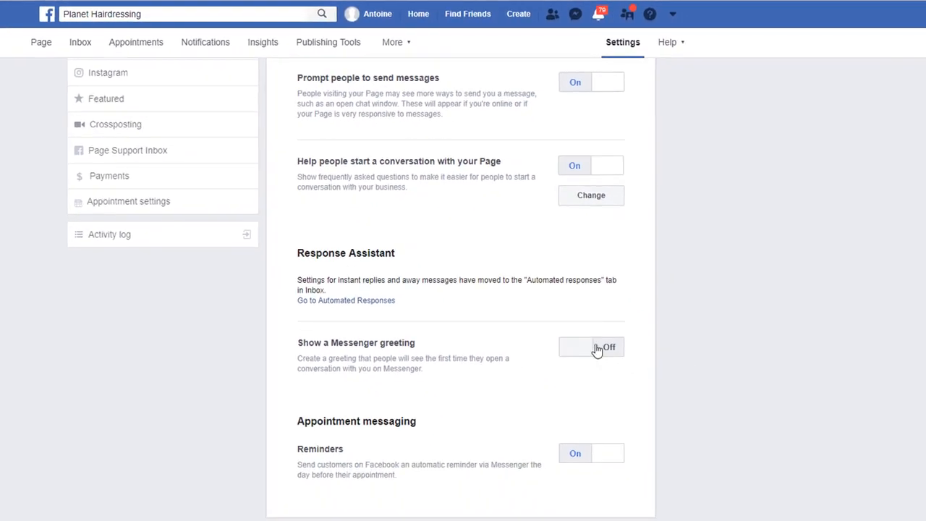
{"action": "left_click", "coordinate": [597, 348]}
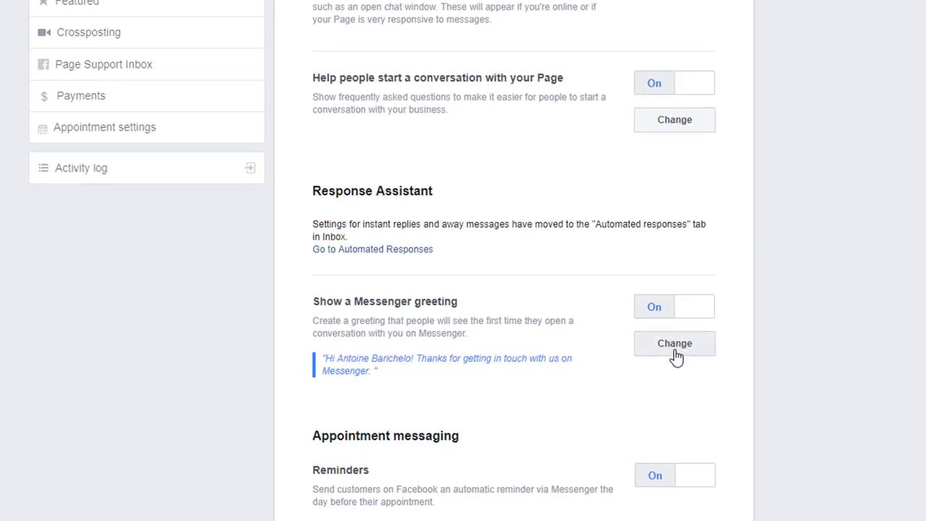
Append 'Tell us if you have any questions' to the Messenger greeting text
{"action": "left_click", "coordinate": [675, 344]}
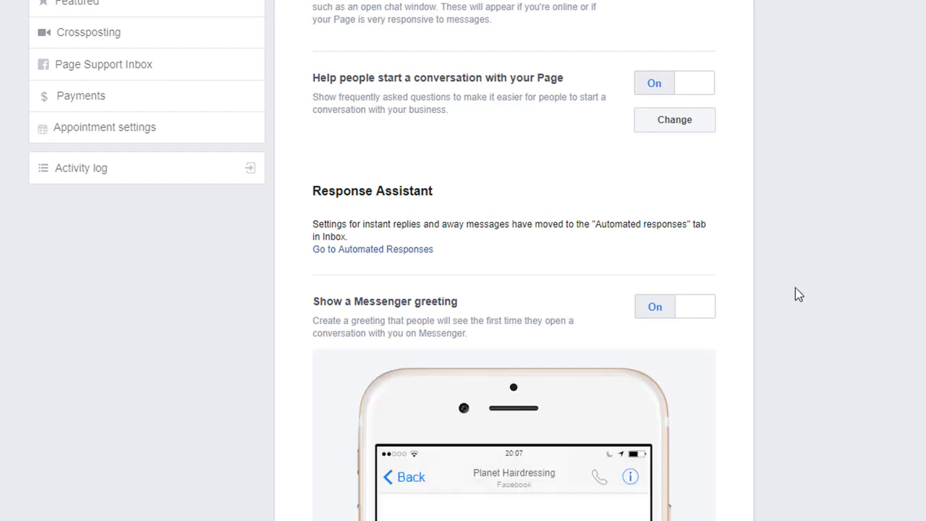
{"action": "scroll", "coordinate": [795, 290], "scroll_direction": "down", "scroll_amount": 3}
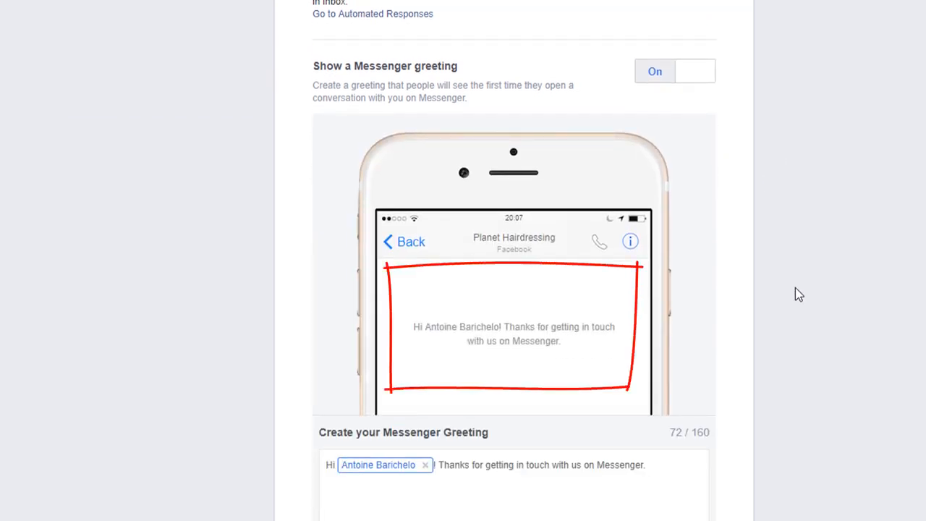
{"action": "left_click", "coordinate": [654, 465]}
{"action": "type", "text": "Tell us if you have any"}
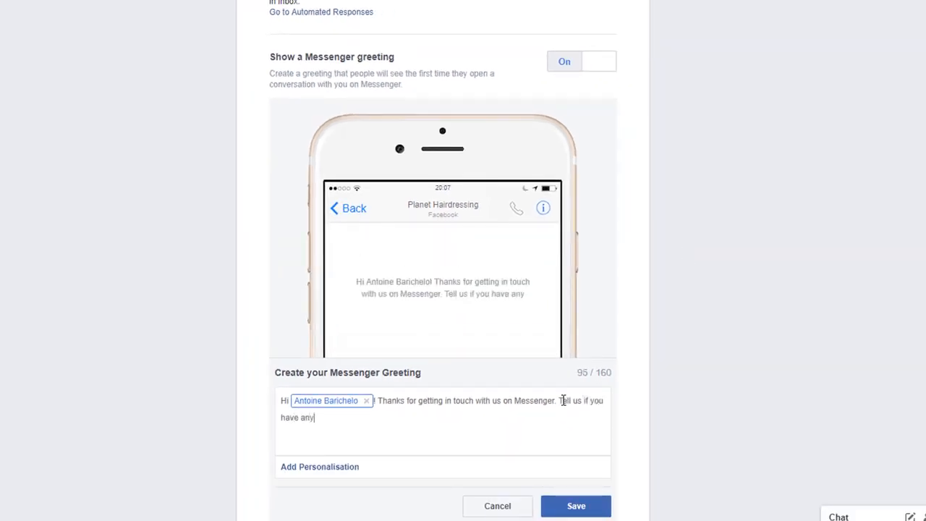
{"action": "type", "text": " questions"}
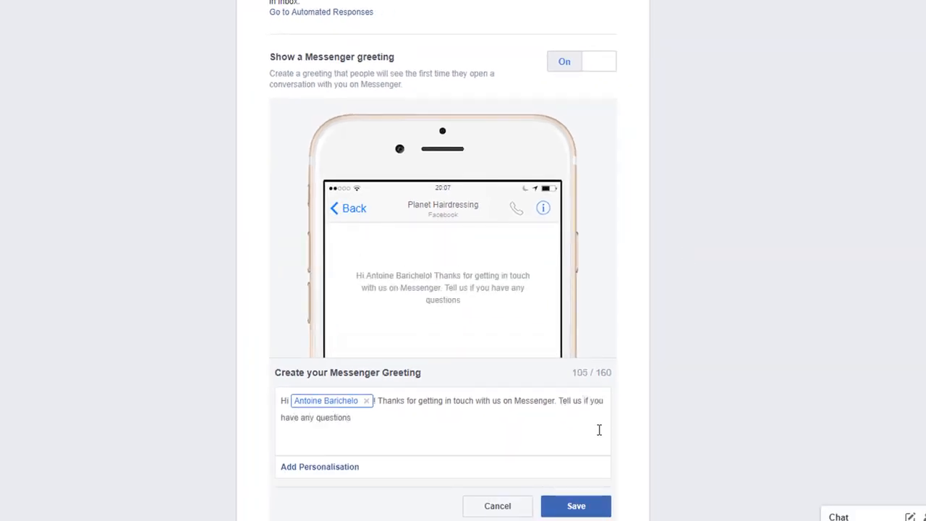
Swap the full-name token for the recipient's first name and save the greeting
{"action": "left_click", "coordinate": [367, 402]}
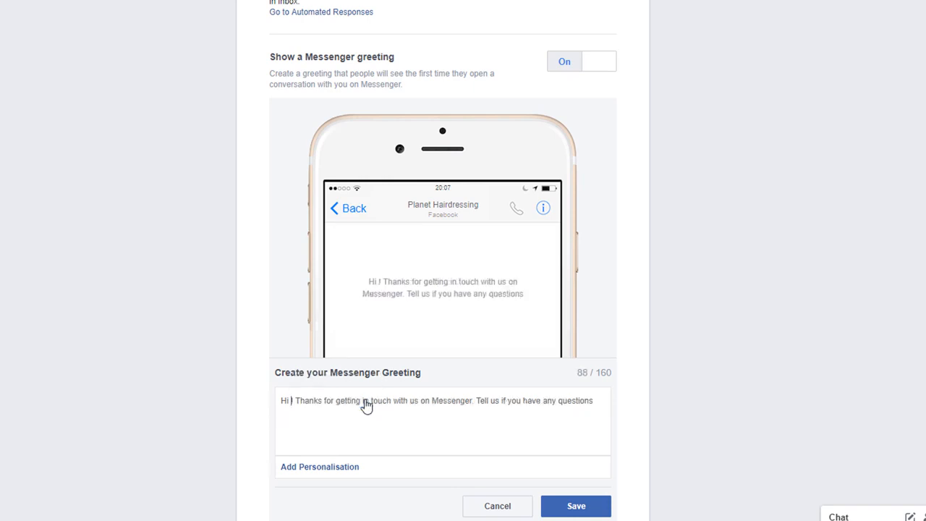
{"action": "left_click", "coordinate": [325, 476]}
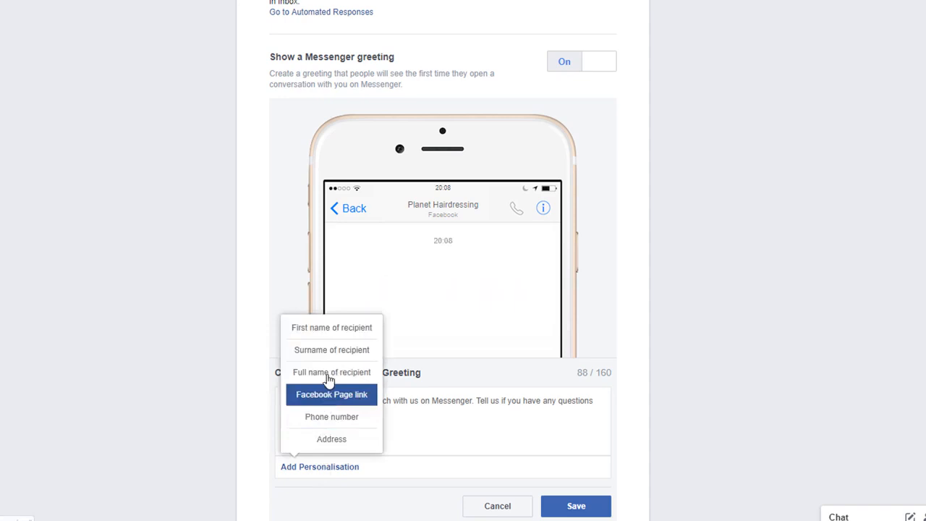
{"action": "left_click", "coordinate": [329, 330]}
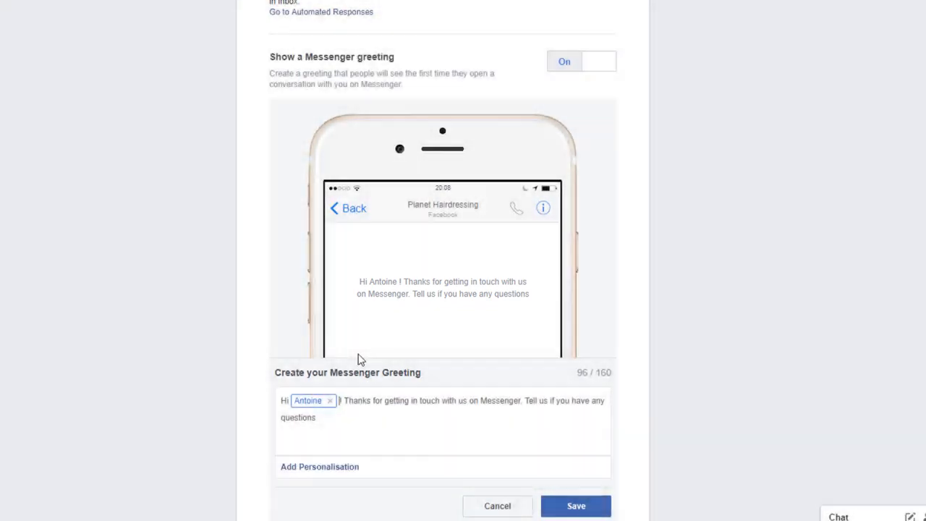
{"action": "left_click", "coordinate": [576, 506]}
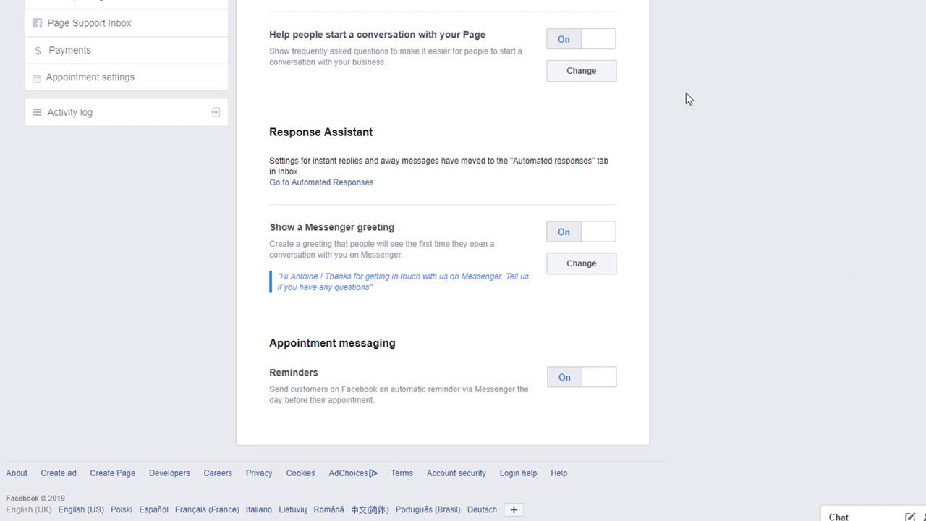
{"action": "left_click", "coordinate": [328, 182]}
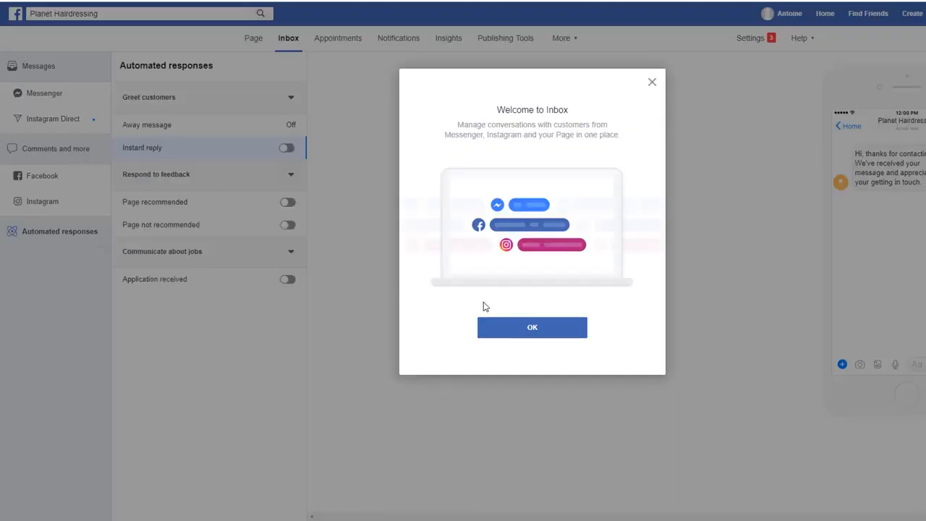
Turn on the instant reply and append 'We are currently unavailable but we'll get back to you as soon as possible'
{"action": "left_click", "coordinate": [520, 328]}
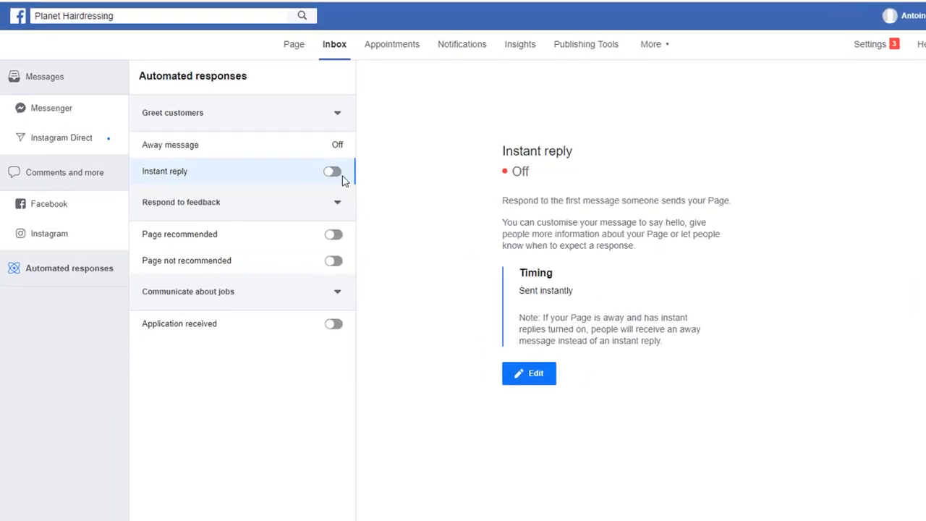
{"action": "left_click", "coordinate": [329, 168]}
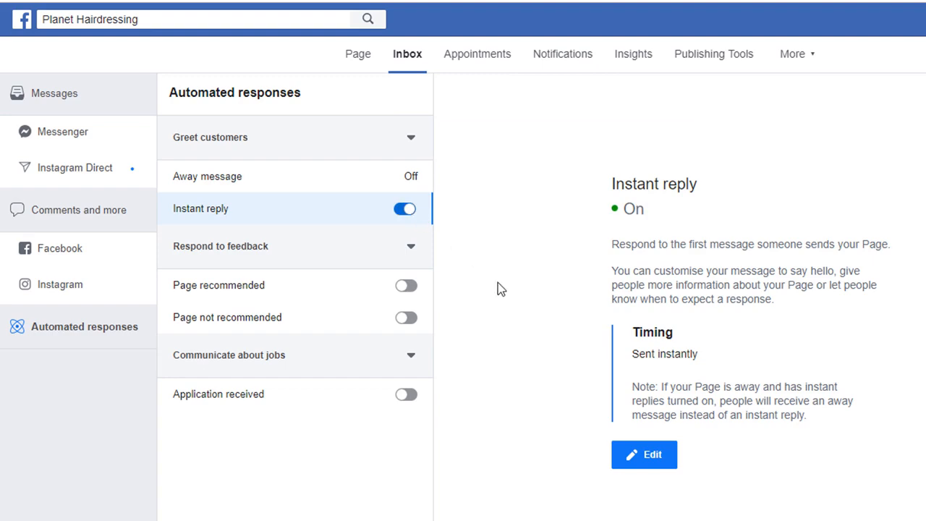
{"action": "left_click", "coordinate": [619, 461]}
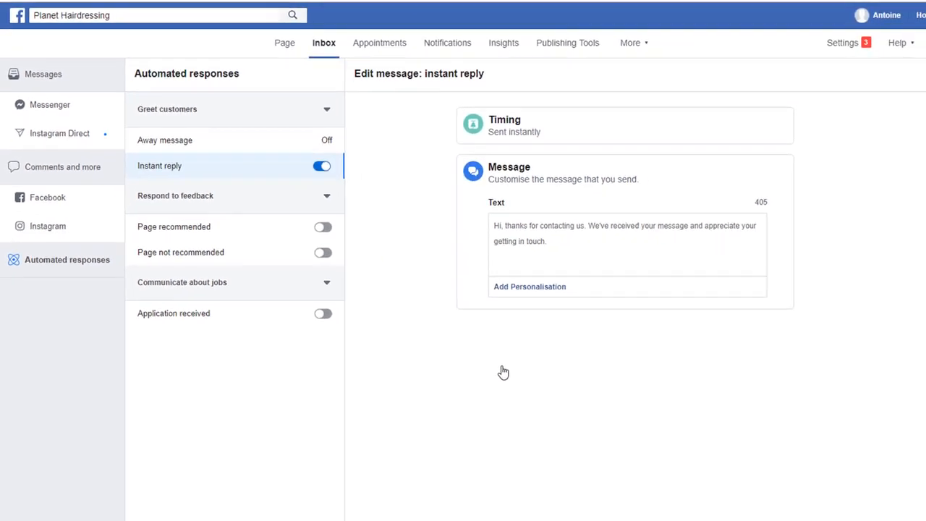
{"action": "left_click", "coordinate": [557, 243]}
{"action": "type", "text": "We are currently unavailable but we'll get back to you as soon as "}
{"action": "type", "text": "possible"}
Personalise the instant reply with the recipient's first name, save it, and return to the Page
{"action": "left_click", "coordinate": [532, 288]}
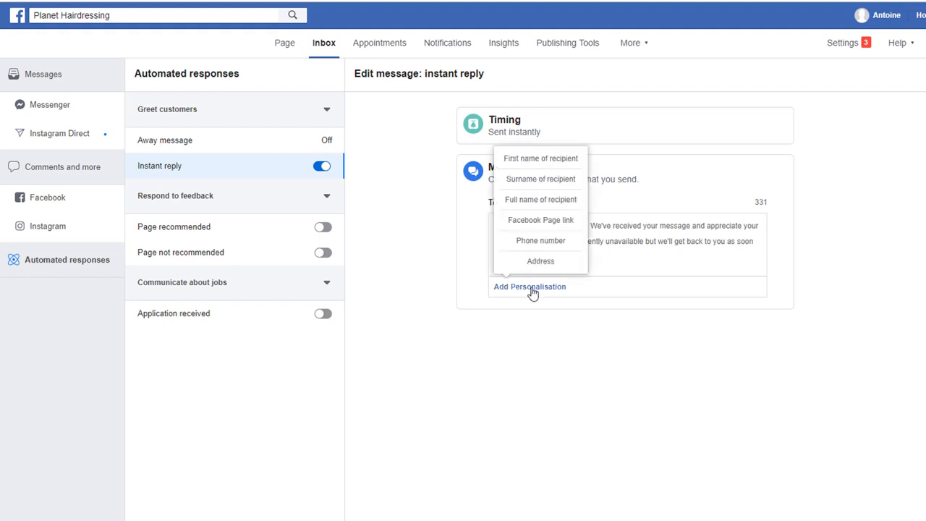
{"action": "left_click", "coordinate": [549, 157]}
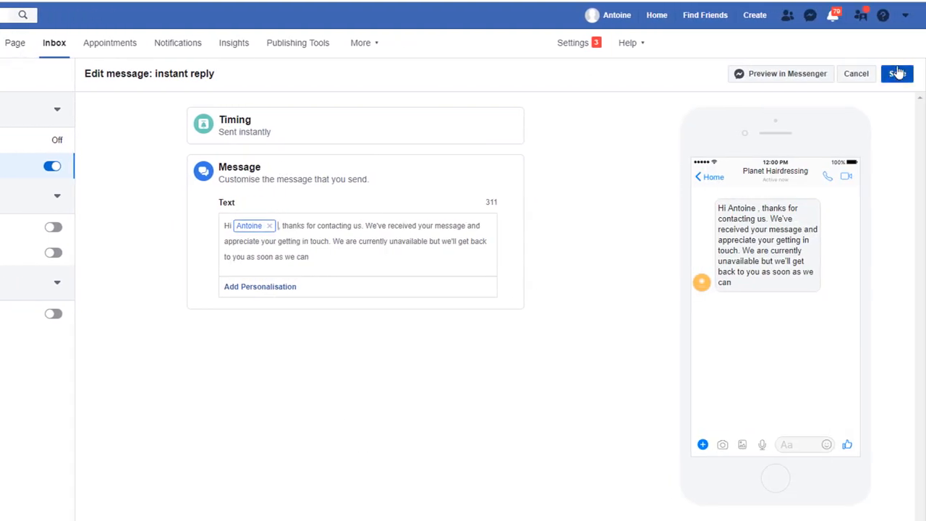
{"action": "left_click", "coordinate": [897, 73]}
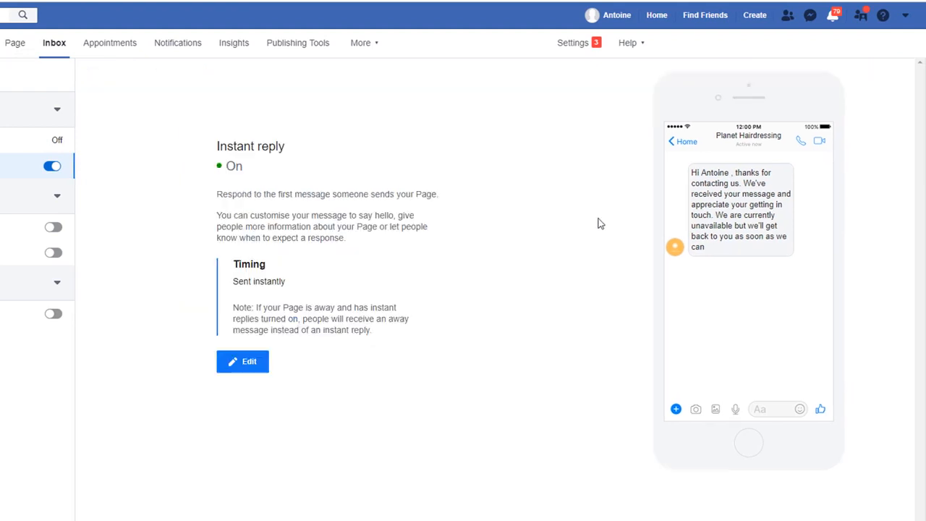
{"action": "left_click", "coordinate": [13, 47]}
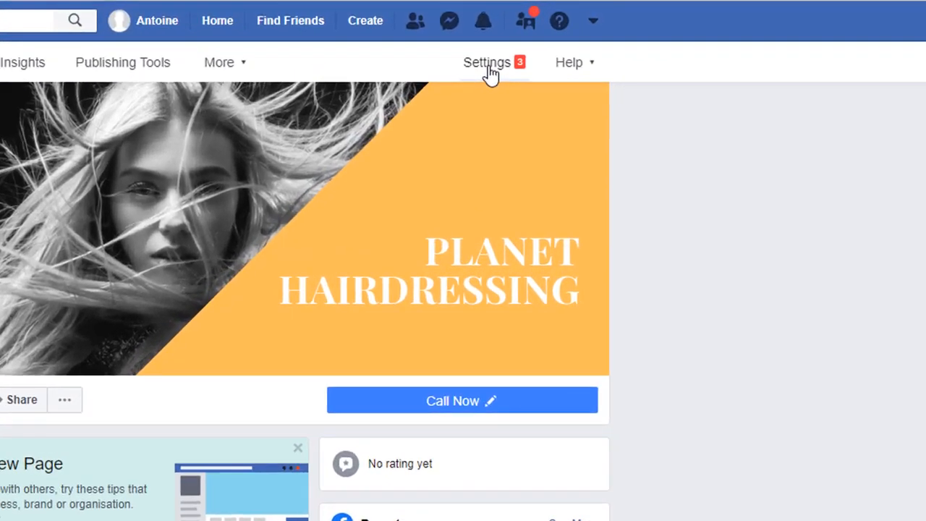
In Templates and tabs settings, drag Offers above Services so it follows Home, then check the preview
{"action": "left_click", "coordinate": [667, 37]}
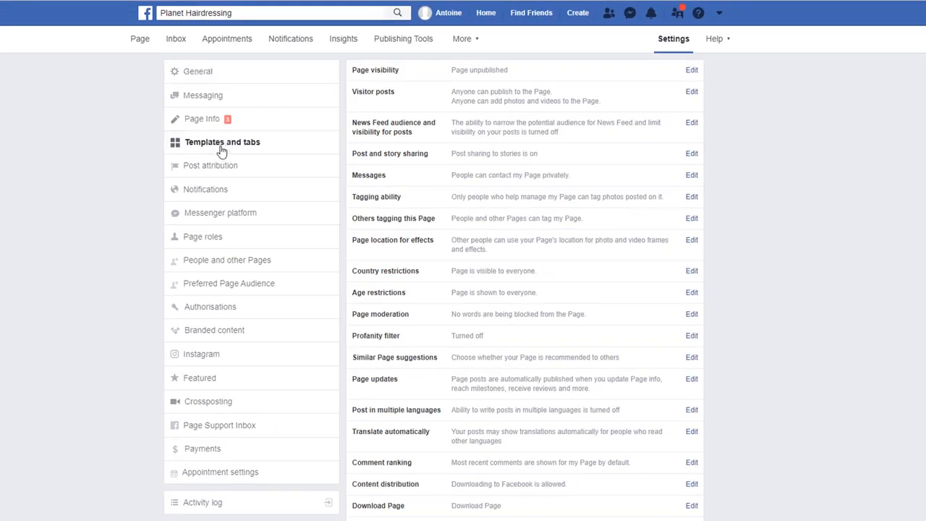
{"action": "left_click", "coordinate": [222, 149]}
{"action": "scroll", "coordinate": [796, 289], "scroll_direction": "down", "scroll_amount": 1}
{"action": "scroll", "coordinate": [835, 269], "scroll_direction": "down", "scroll_amount": 4}
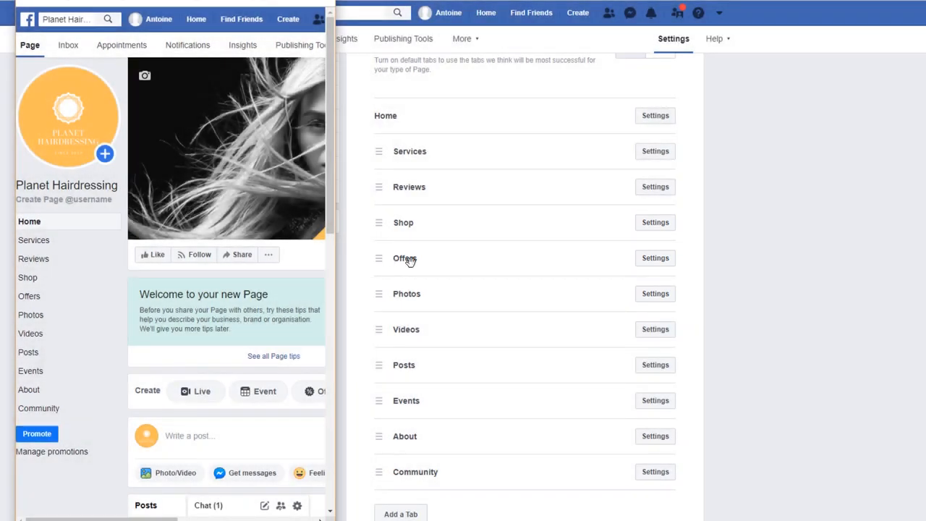
{"action": "left_click_drag", "start_coordinate": [390, 260], "coordinate": [407, 151]}
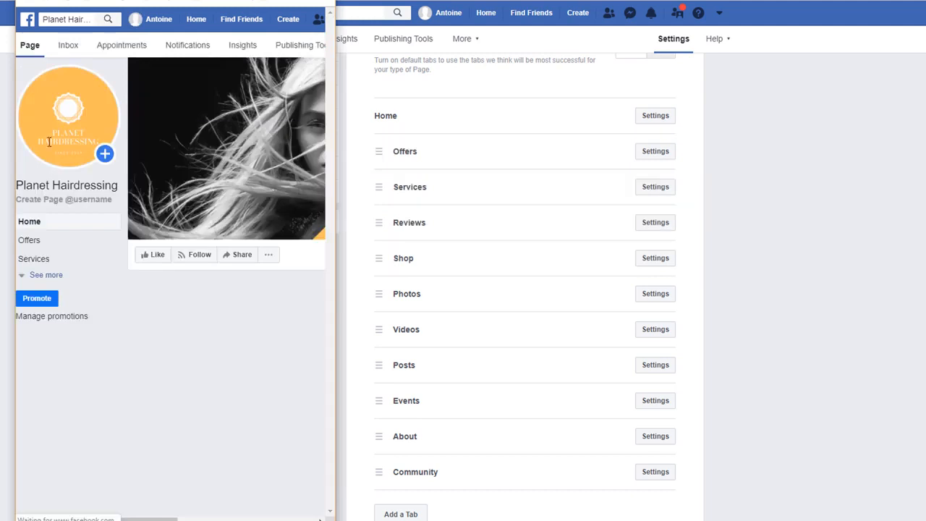
{"action": "left_click", "coordinate": [45, 276]}
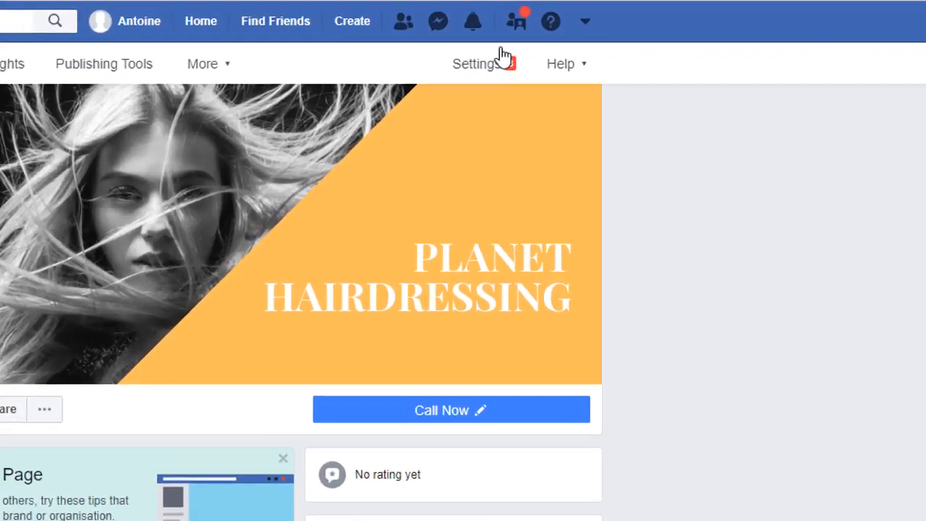
Change the Page visibility setting to Page published and save the change
{"action": "left_click", "coordinate": [675, 36]}
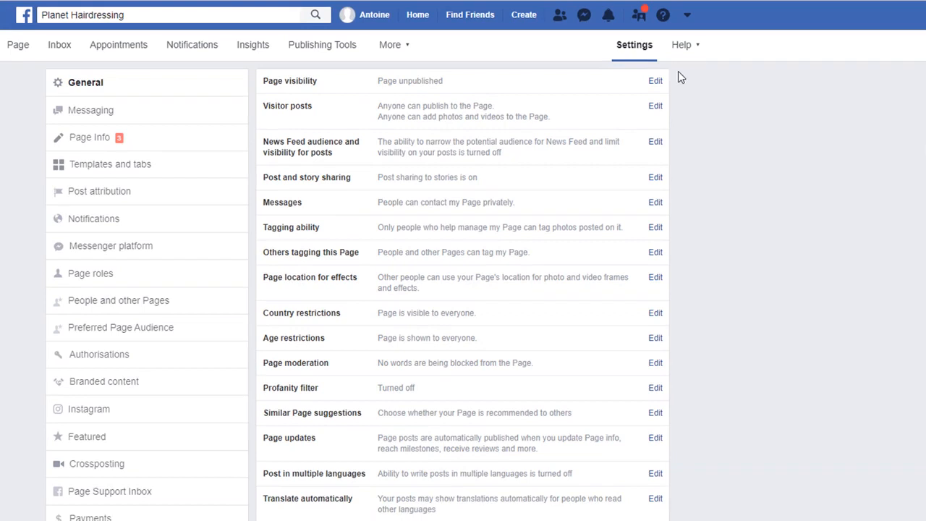
{"action": "left_click", "coordinate": [655, 81]}
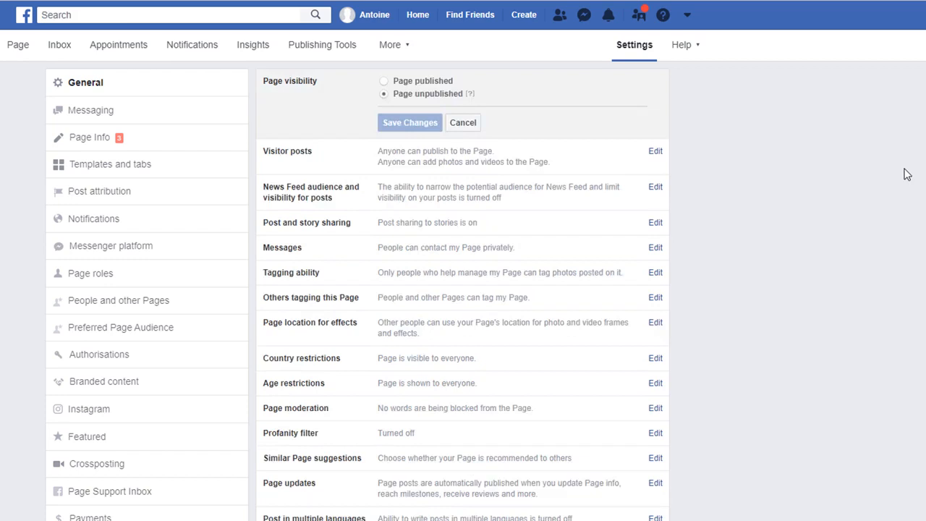
{"action": "left_click", "coordinate": [383, 81]}
{"action": "left_click", "coordinate": [409, 123]}
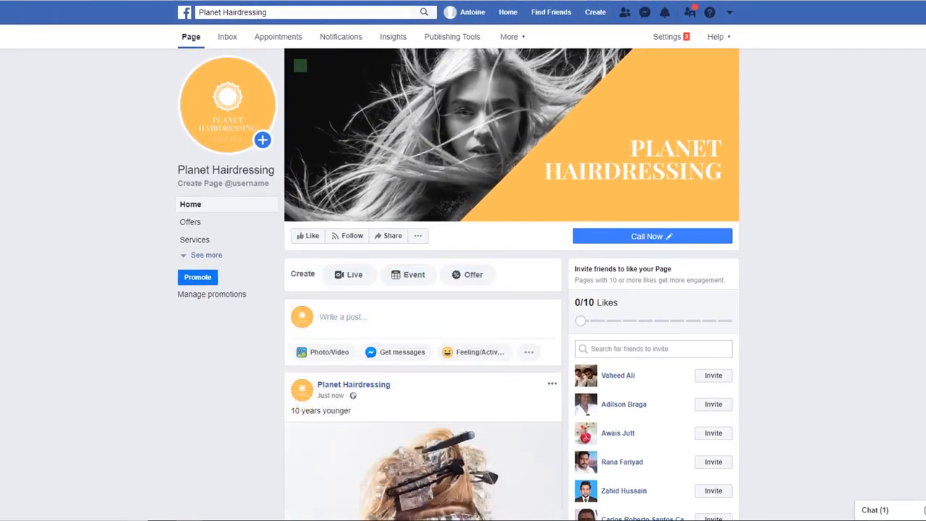
{"action": "scroll", "coordinate": [511, 289], "scroll_direction": "down", "scroll_amount": 2}
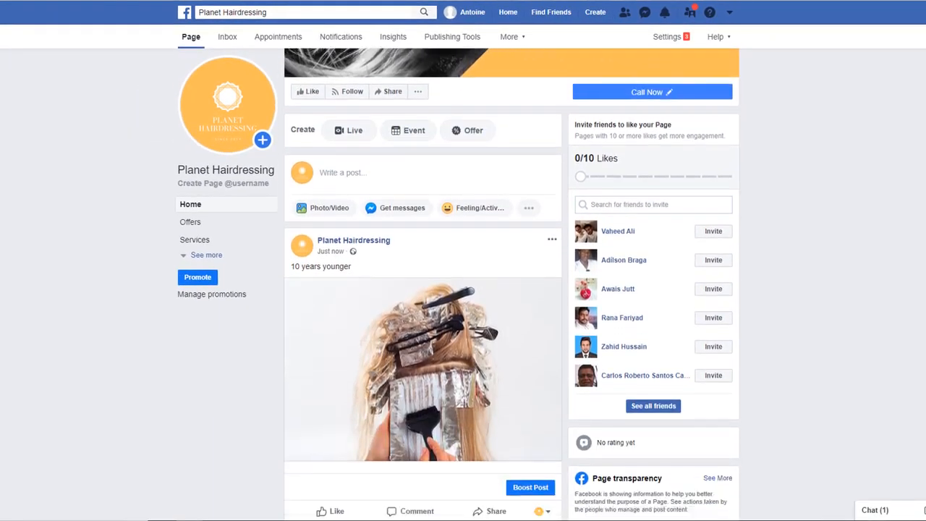
{"action": "scroll", "coordinate": [511, 289], "scroll_direction": "down", "scroll_amount": 4}
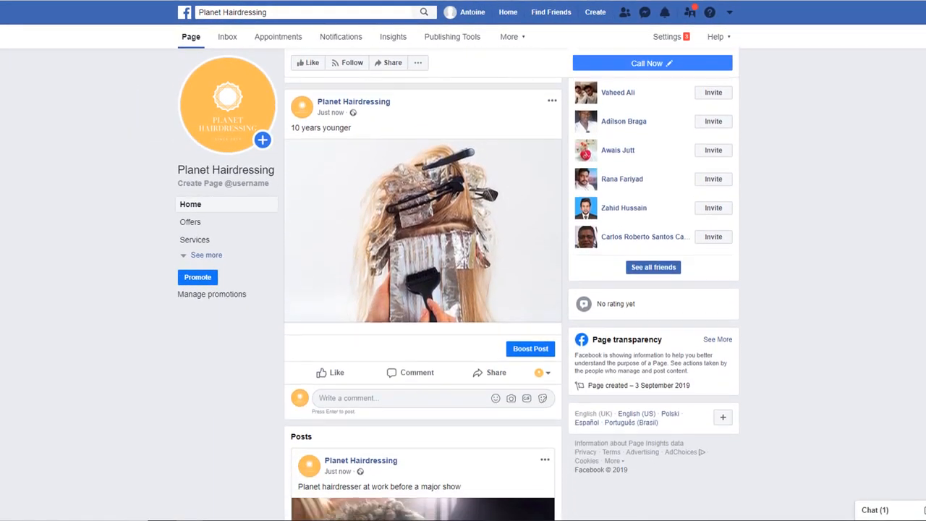
{"action": "scroll", "coordinate": [423, 289], "scroll_direction": "down", "scroll_amount": 3}
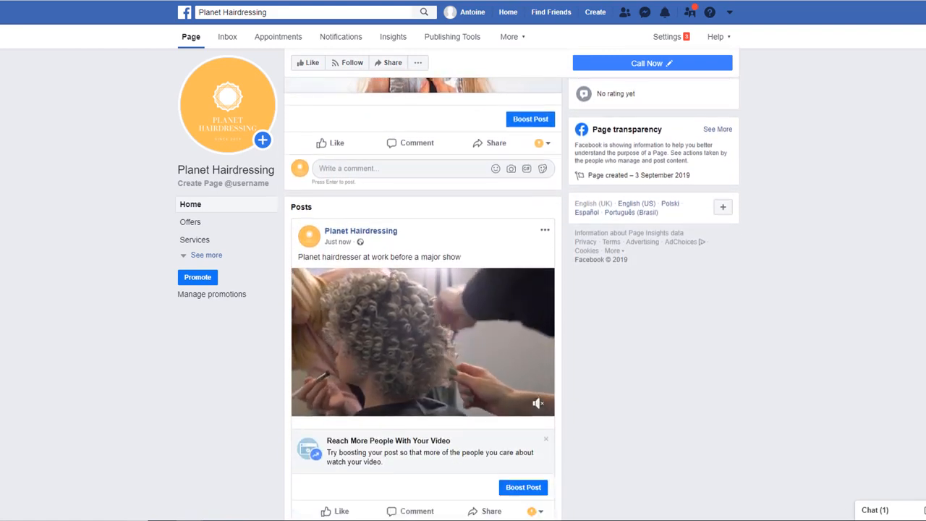
{"action": "scroll", "coordinate": [422, 289], "scroll_direction": "down", "scroll_amount": 3}
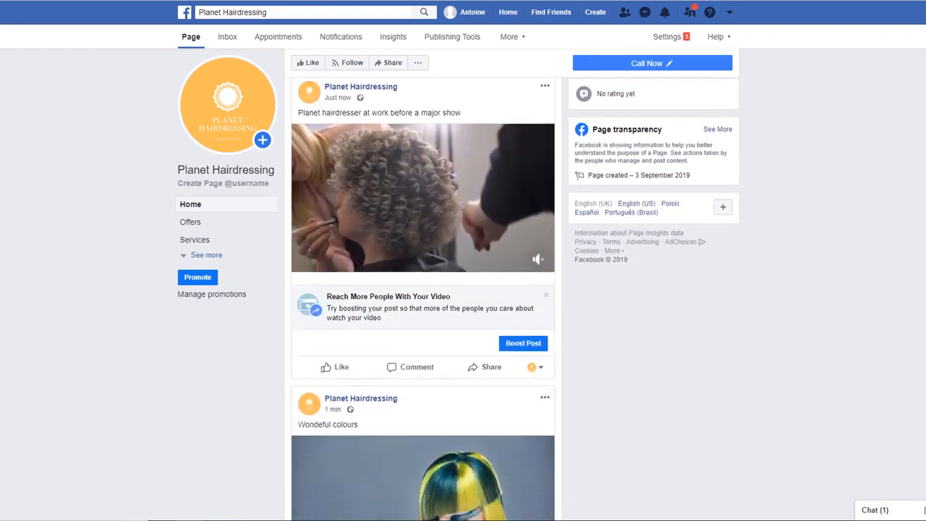
{"action": "scroll", "coordinate": [423, 289], "scroll_direction": "down", "scroll_amount": 1}
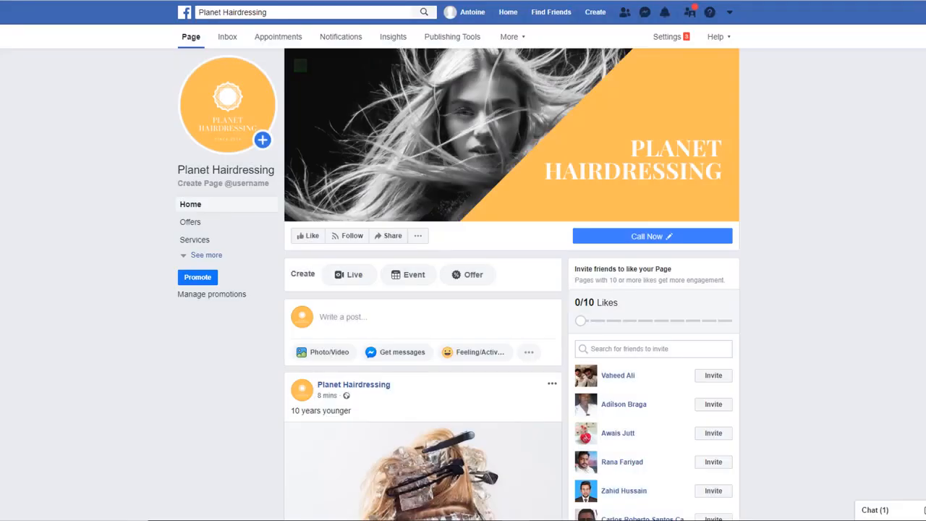
{"action": "scroll", "coordinate": [458, 284], "scroll_direction": "down", "scroll_amount": 2}
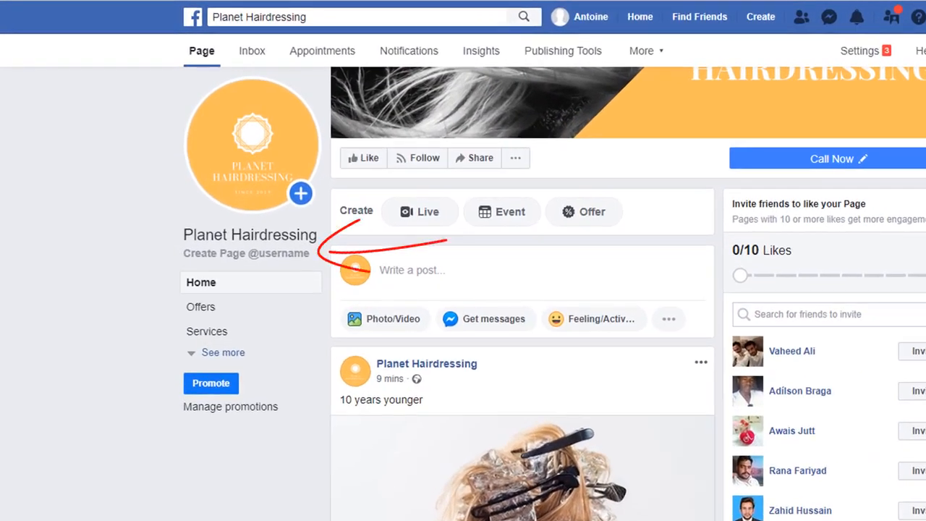
{"action": "left_click", "coordinate": [239, 253]}
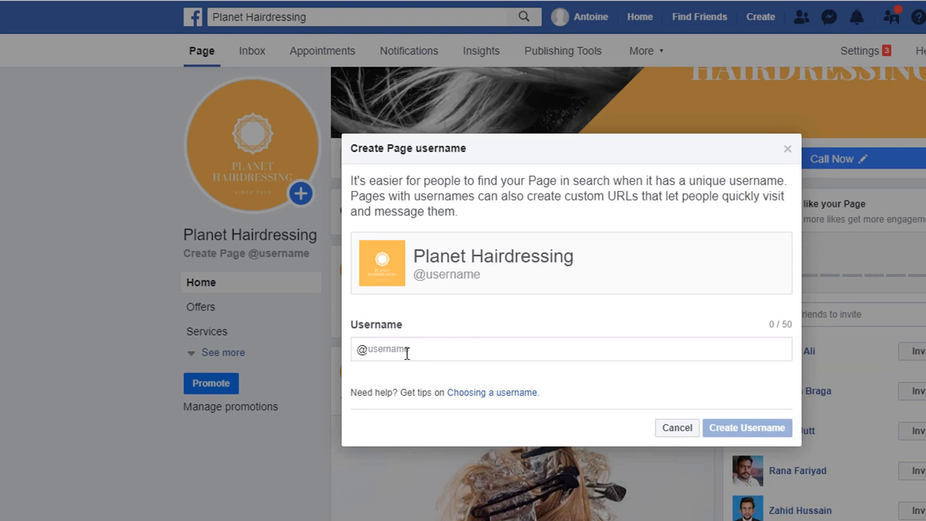
{"action": "left_click", "coordinate": [395, 349]}
{"action": "type", "text": "plan"}
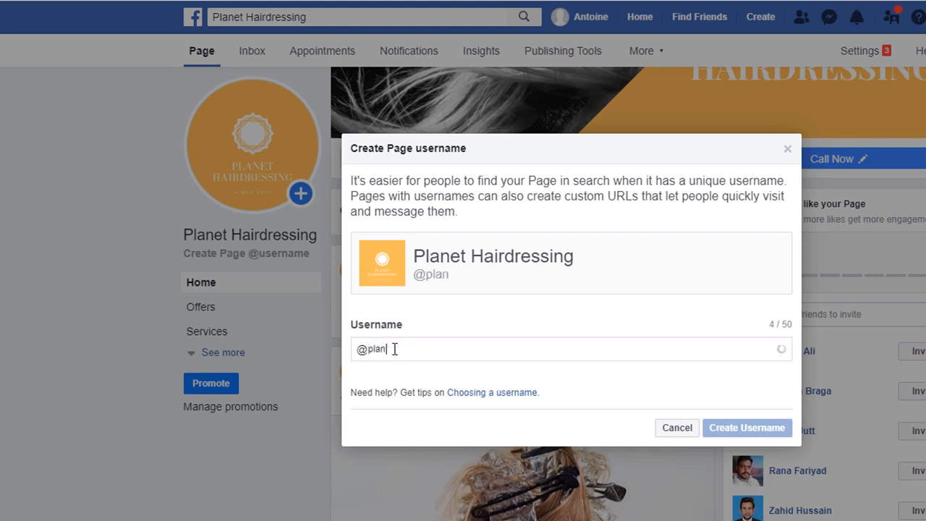
{"action": "type", "text": "ethairdressing"}
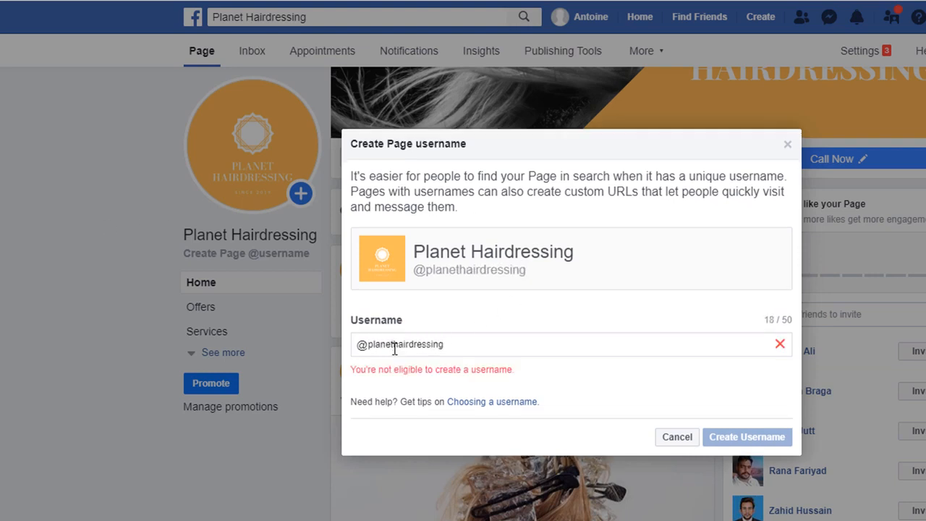